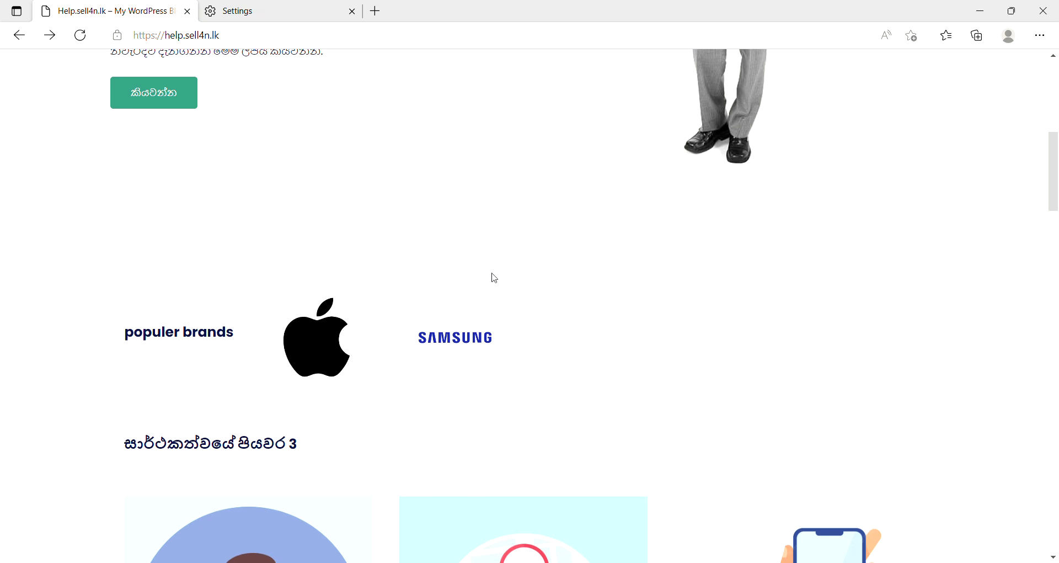
Scroll the help.sell4n.lk welcome page up to the header and Sinhala hero heading.
{"action": "scroll", "coordinate": [579, 307], "scroll_direction": "up", "scroll_amount": 6}
{"action": "scroll", "coordinate": [667, 204], "scroll_direction": "up", "scroll_amount": 3}
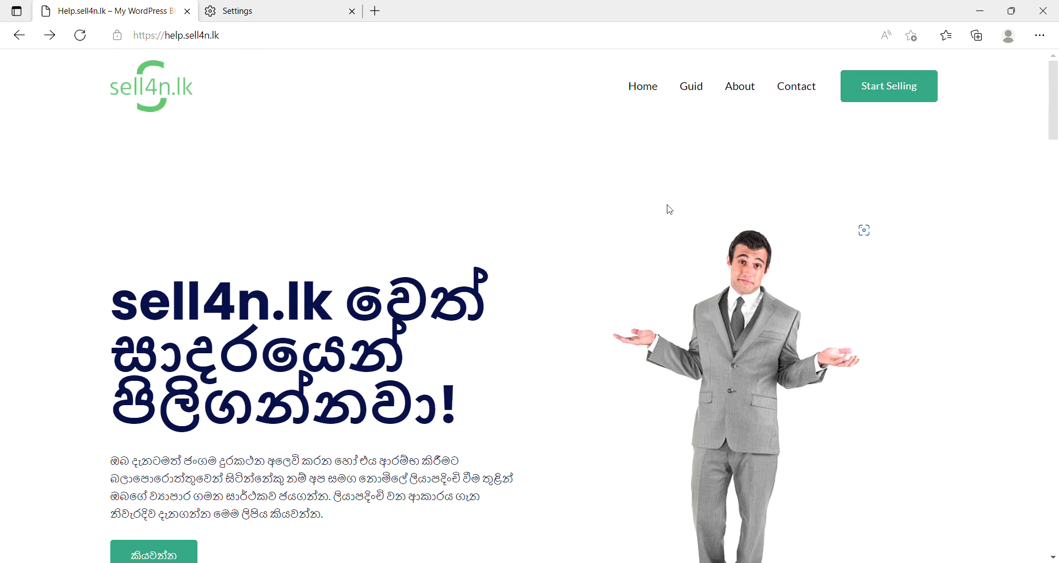
Go to the Sell4n.lk marketplace, open the Register form and clear the autofilled username.
{"action": "left_click", "coordinate": [878, 88]}
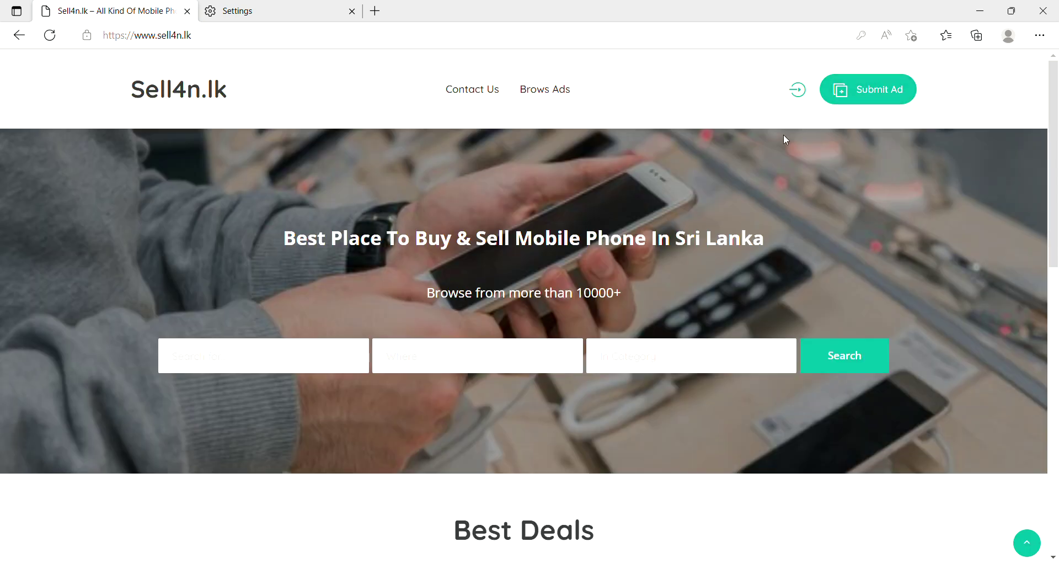
{"action": "left_click", "coordinate": [799, 95]}
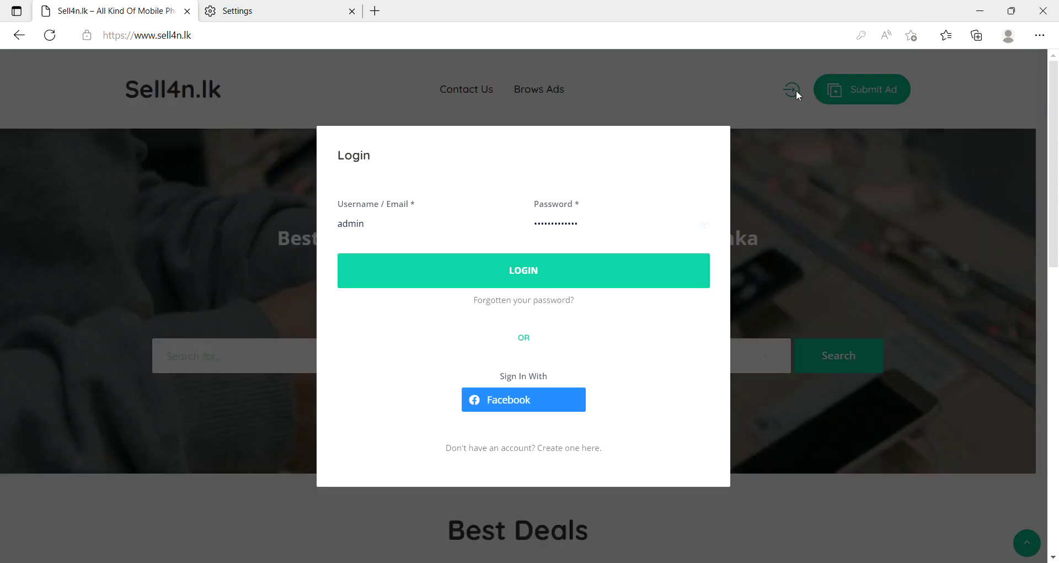
{"action": "left_click", "coordinate": [584, 454]}
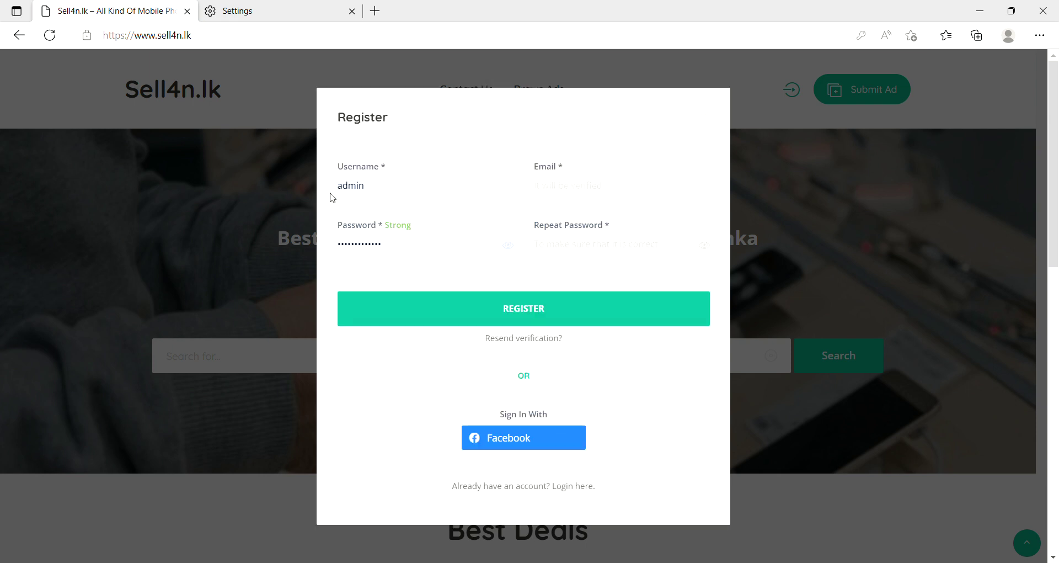
{"action": "key", "text": "ctrl+a"}
{"action": "key", "text": "BackSpace"}
Reopen the Register form from the header login icon and clear the autofilled password.
{"action": "left_click", "coordinate": [302, 221]}
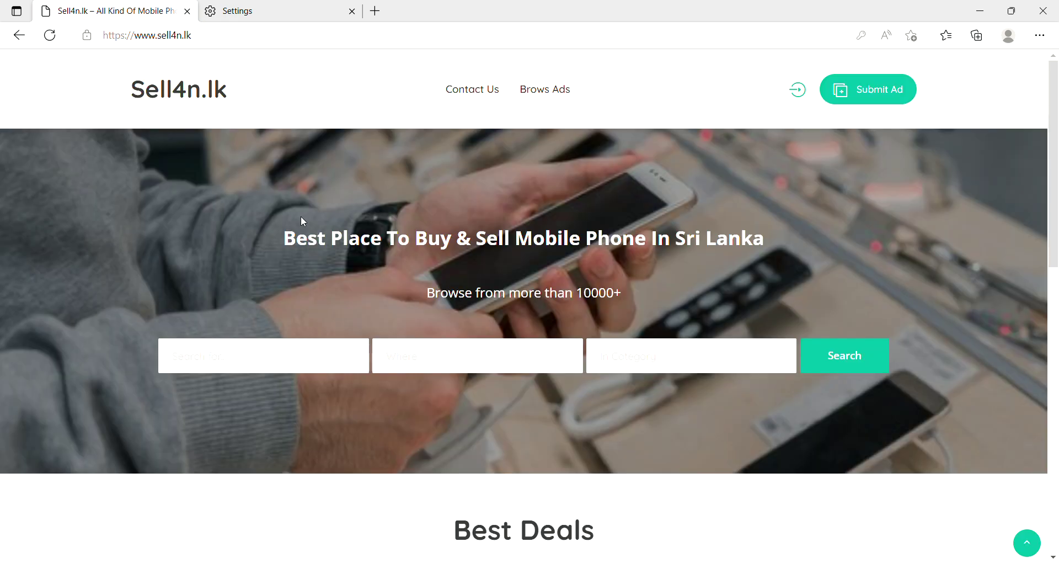
{"action": "left_click", "coordinate": [797, 90]}
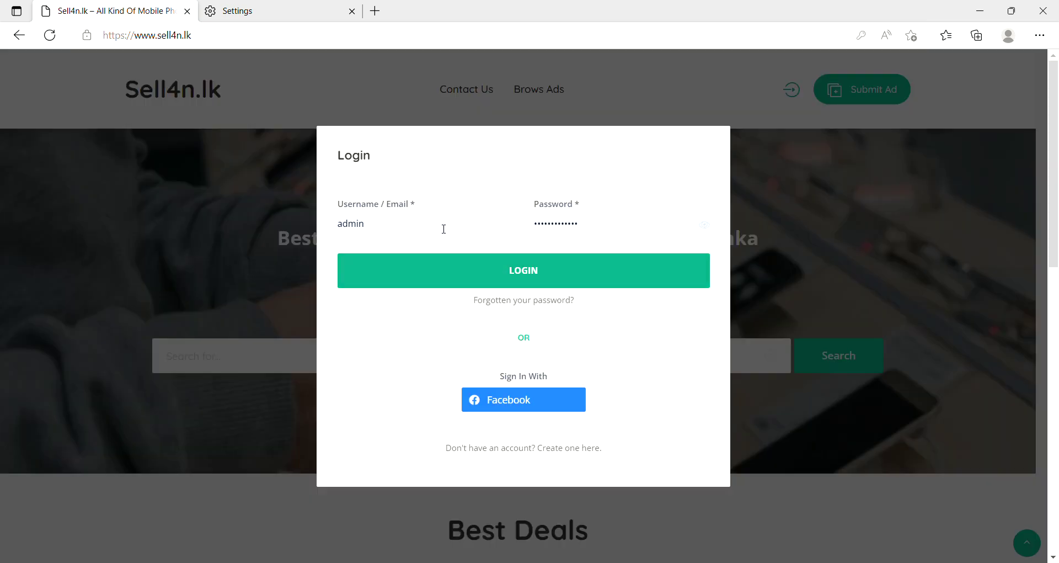
{"action": "left_click", "coordinate": [585, 449]}
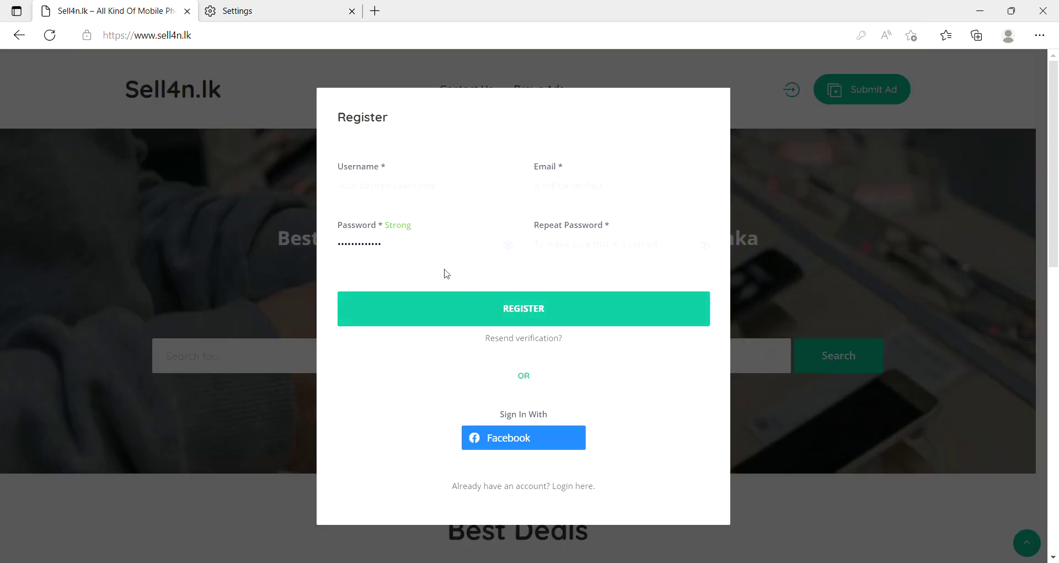
{"action": "left_click", "coordinate": [412, 246]}
{"action": "key", "text": "BackSpace"}
{"action": "key", "text": "BackSpace"}
{"action": "key", "text": "BackSpace"}
{"action": "key", "text": "BackSpace"}
{"action": "key", "text": "BackSpace"}
{"action": "key", "text": "BackSpace"}
{"action": "key", "text": "BackSpace"}
{"action": "key", "text": "BackSpace"}
{"action": "key", "text": "BackSpace"}
{"action": "key", "text": "BackSpace"}
{"action": "key", "text": "BackSpace"}
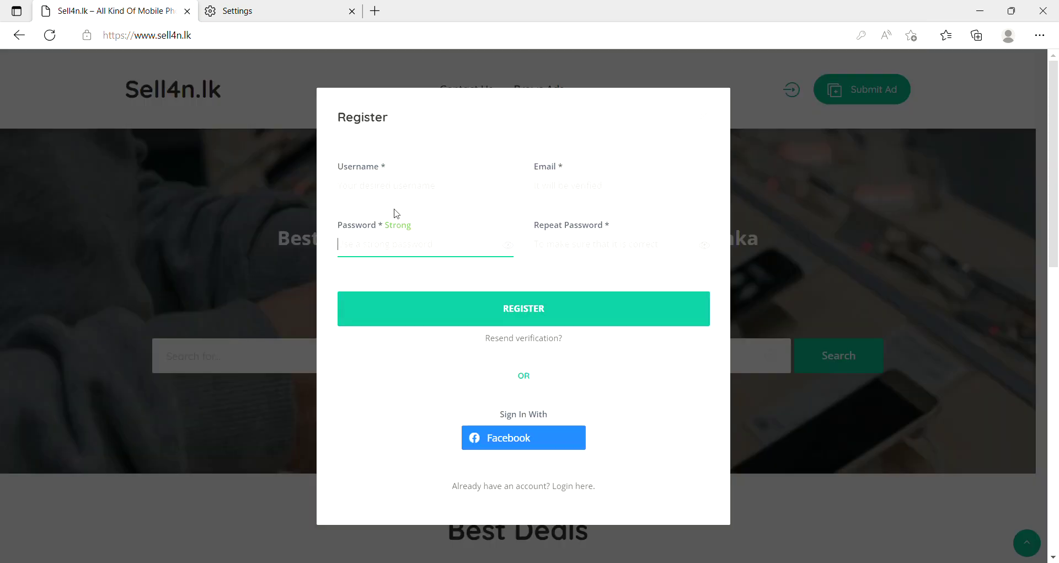
Enter username 'demo' and the account's e-mail address in the Register form.
{"action": "left_click", "coordinate": [395, 195]}
{"action": "type", "text": "DEM"}
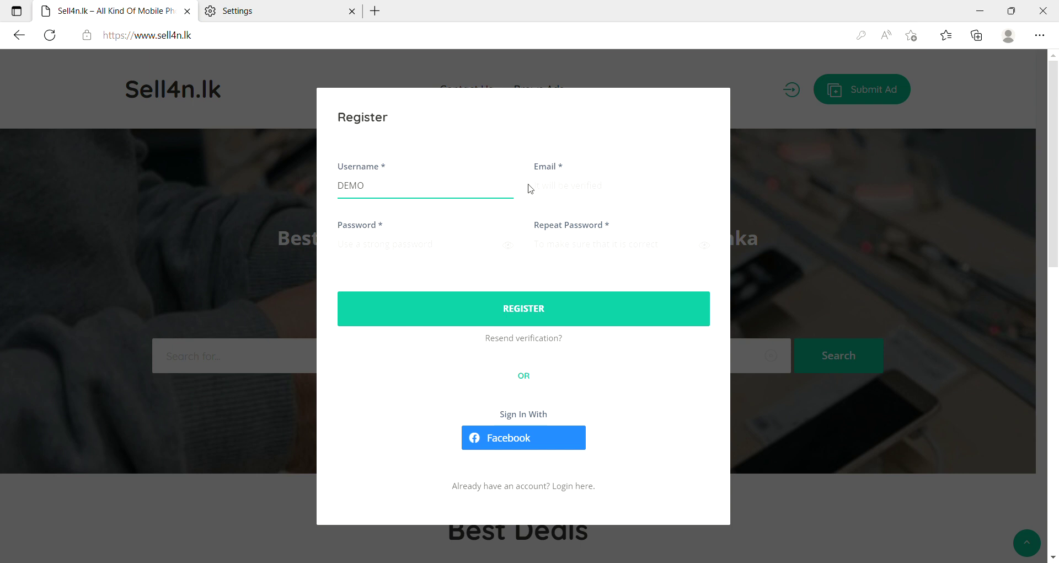
{"action": "type", "text": "O"}
{"action": "left_click_drag", "start_coordinate": [457, 197], "coordinate": [116, 188]}
{"action": "type", "text": "demo"}
{"action": "left_click", "coordinate": [574, 196]}
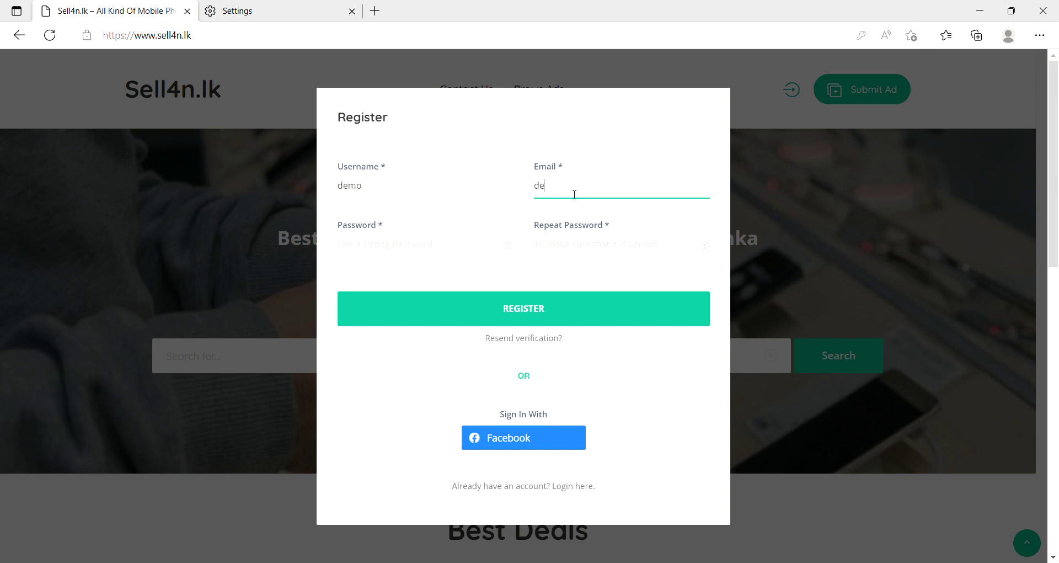
Enter and repeat the account password, then submit the registration.
{"action": "left_click", "coordinate": [345, 229]}
{"action": "type", "text": "de"}
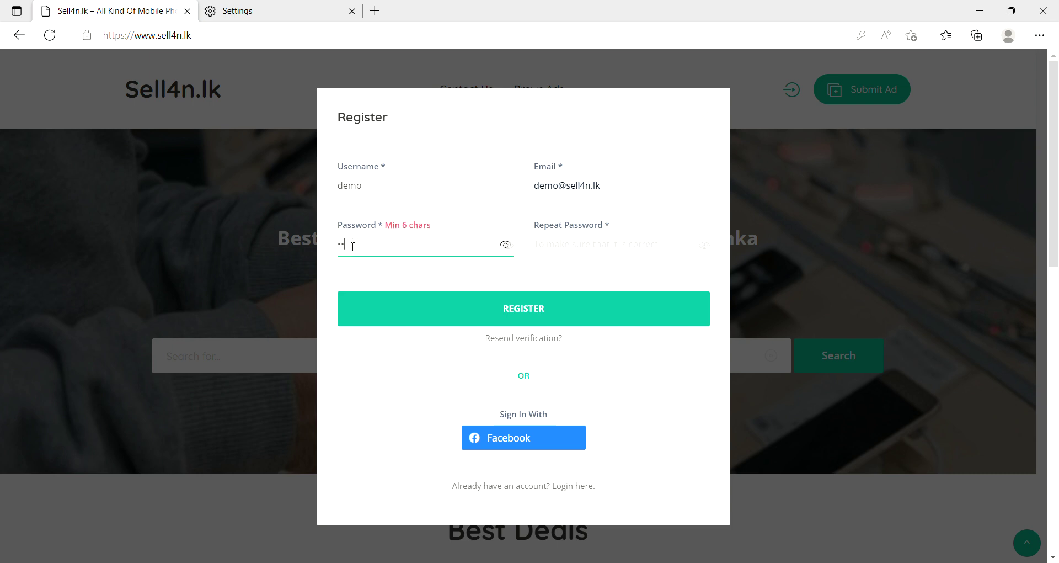
{"action": "type", "text": "mo123"}
{"action": "left_click", "coordinate": [562, 247]}
{"action": "type", "text": "d"}
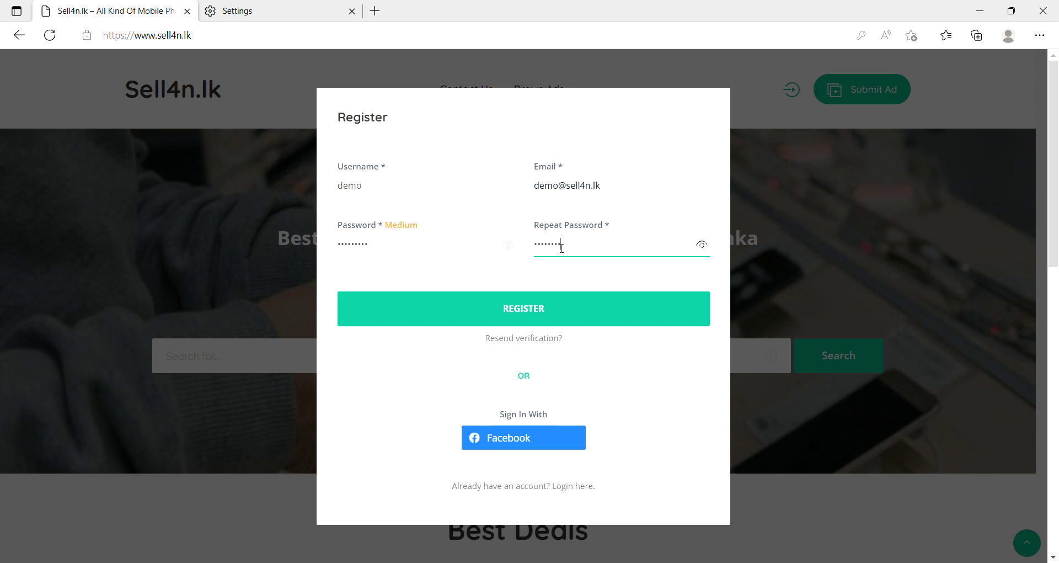
{"action": "left_click", "coordinate": [560, 307]}
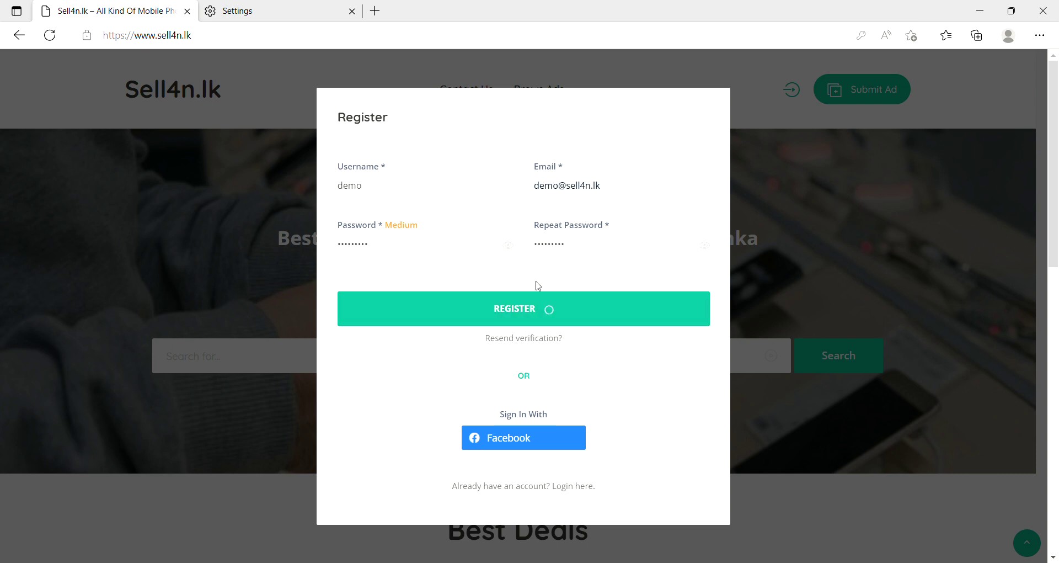
{"action": "left_click_drag", "start_coordinate": [343, 151], "coordinate": [665, 160]}
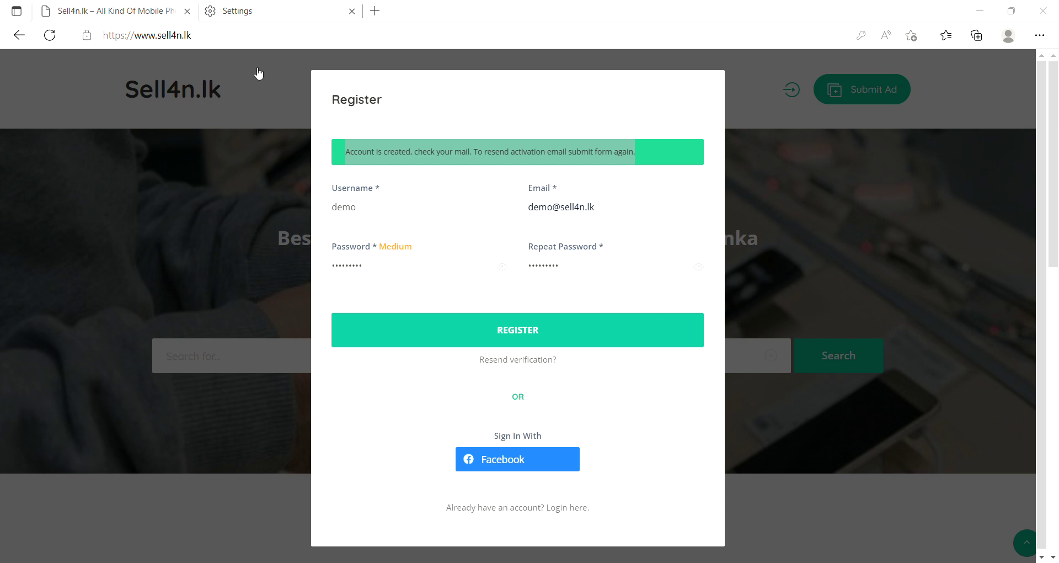
{"action": "left_click", "coordinate": [113, 11]}
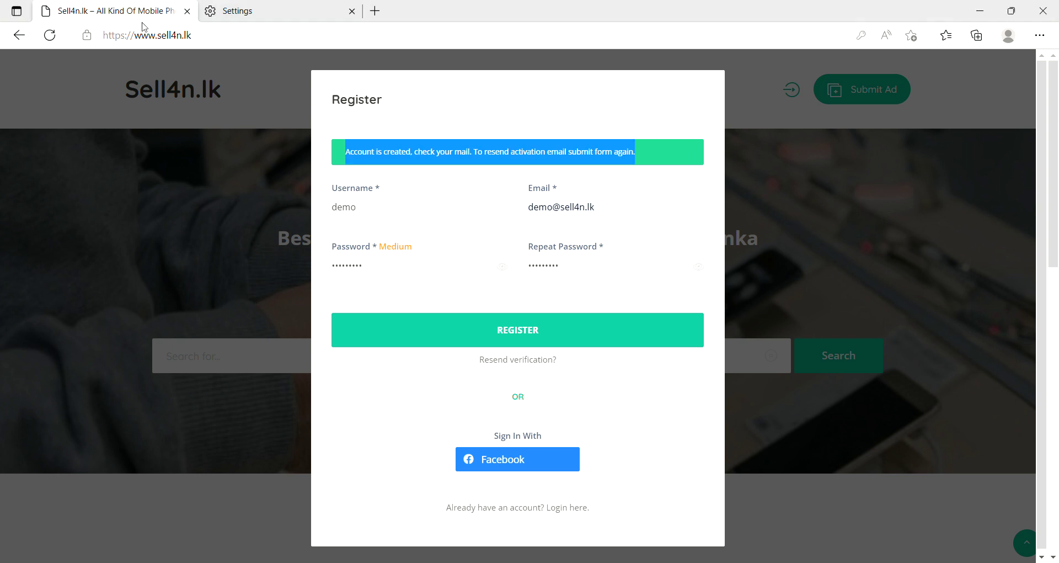
Try logging in as 'demo' with its password, which reports the account is not activated.
{"action": "left_click", "coordinate": [574, 507]}
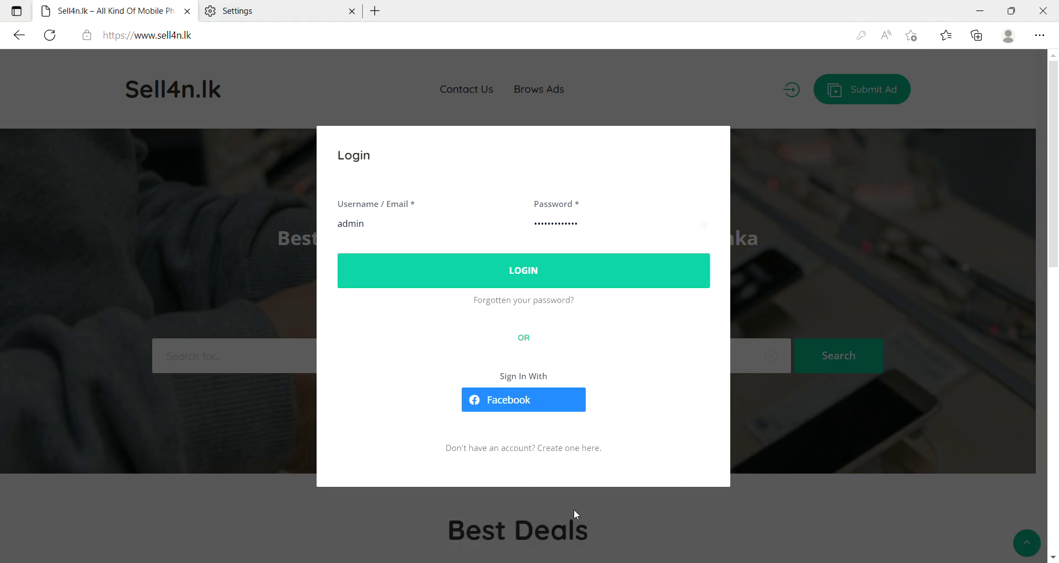
{"action": "left_click", "coordinate": [412, 227]}
{"action": "key", "text": "ctrl+a"}
{"action": "type", "text": "demo"}
{"action": "key", "text": "ctrl+a"}
{"action": "type", "text": "de"}
{"action": "key", "text": "Return"}
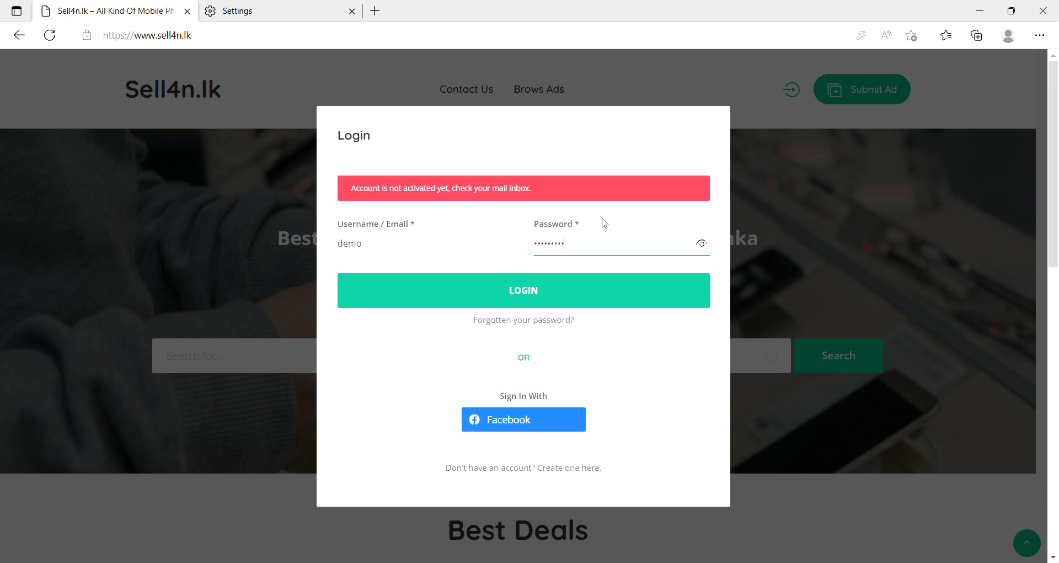
{"action": "left_click_drag", "start_coordinate": [333, 190], "coordinate": [662, 211]}
{"action": "left_click", "coordinate": [553, 301]}
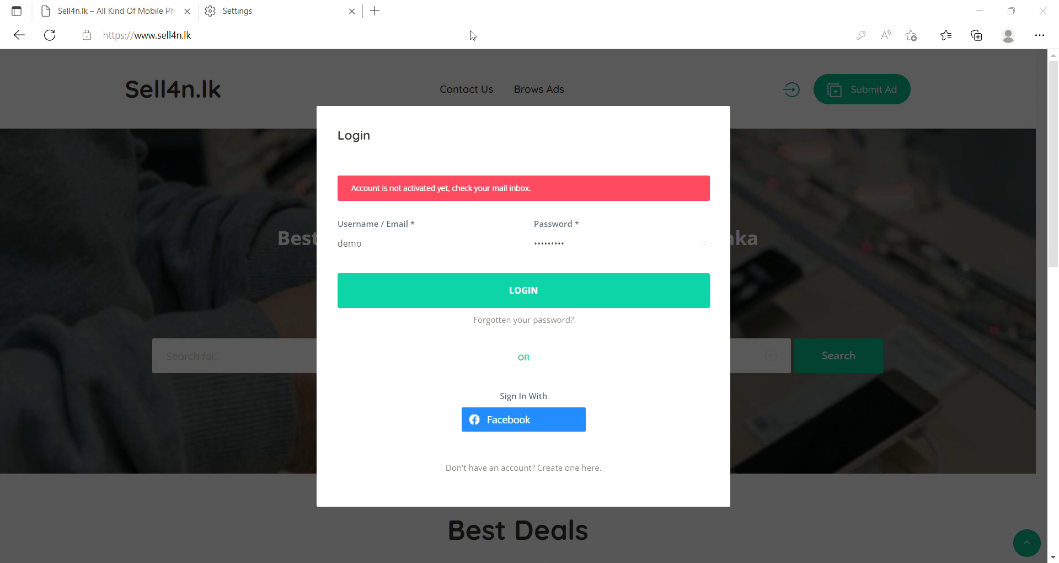
Log in as 'demo' from a reopened Login form and start a new ad with Submit Ad.
{"action": "left_click", "coordinate": [94, 157]}
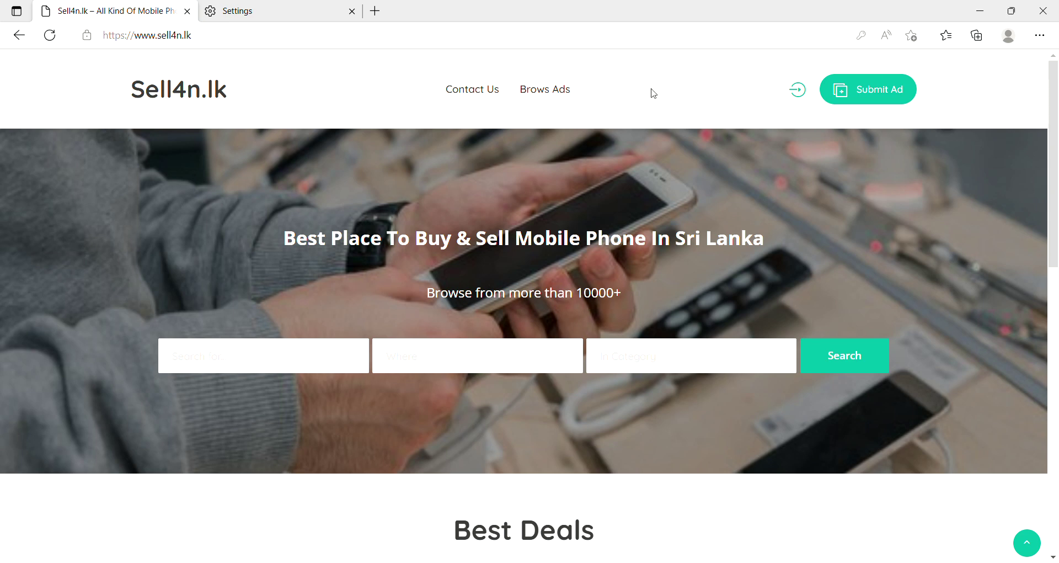
{"action": "left_click", "coordinate": [798, 90]}
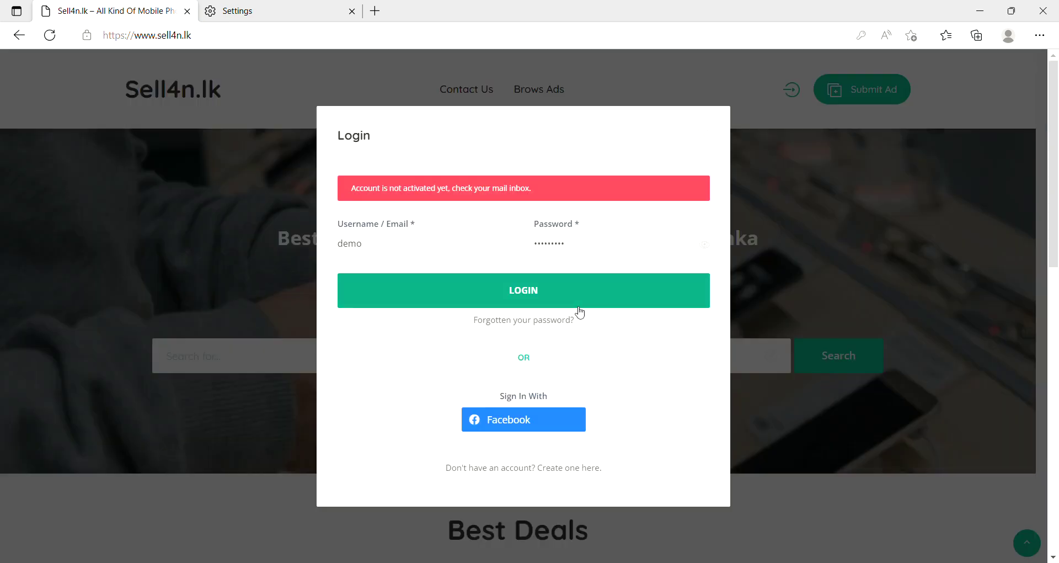
{"action": "left_click", "coordinate": [515, 296]}
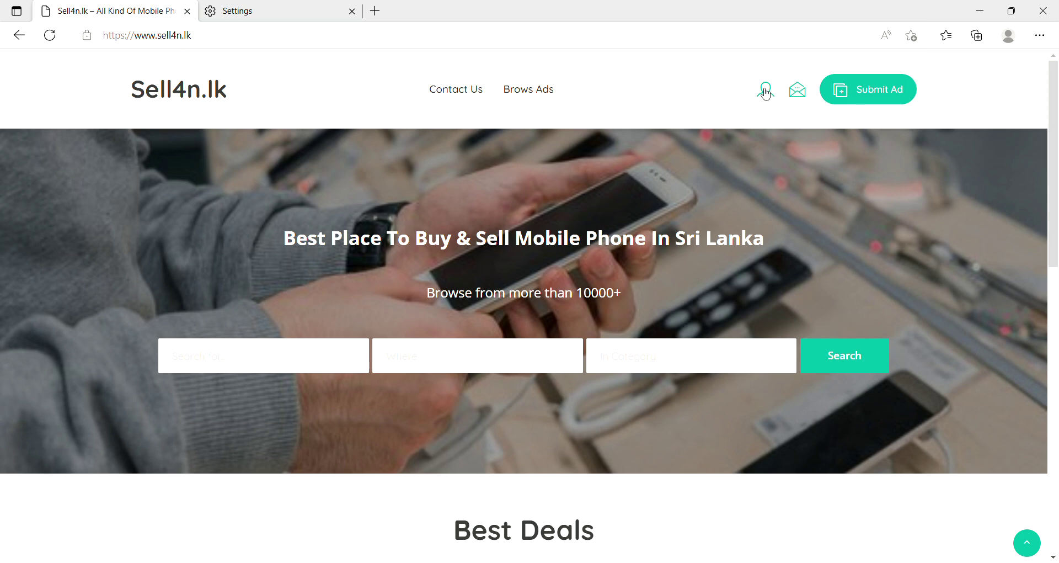
{"action": "left_click", "coordinate": [844, 98]}
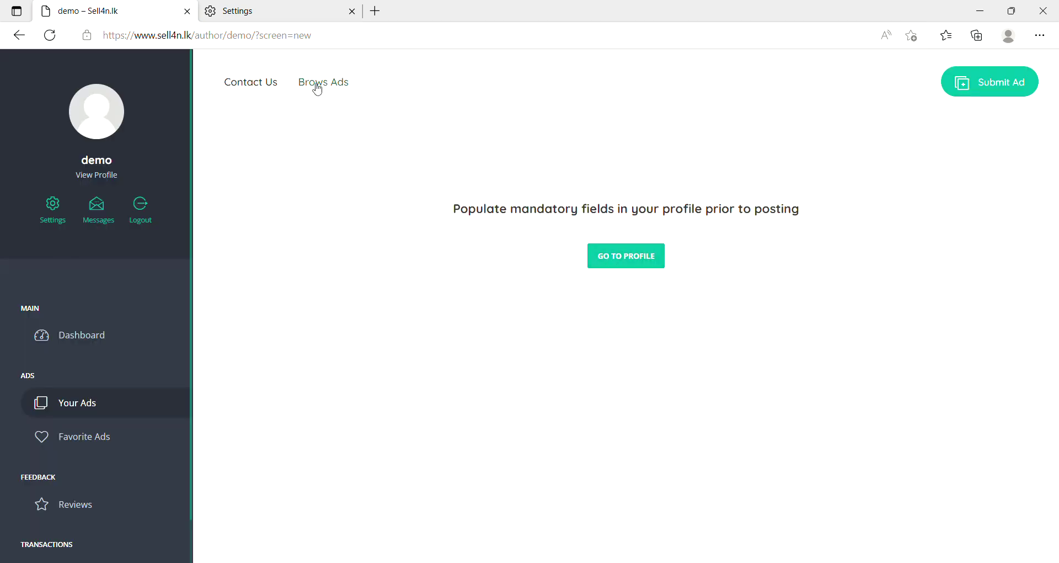
Go from the mandatory-fields notice to the demo account's Account Details form.
{"action": "left_click_drag", "start_coordinate": [452, 209], "coordinate": [804, 205]}
{"action": "left_click", "coordinate": [808, 222]}
{"action": "left_click_drag", "start_coordinate": [454, 215], "coordinate": [813, 227]}
{"action": "left_click", "coordinate": [815, 227]}
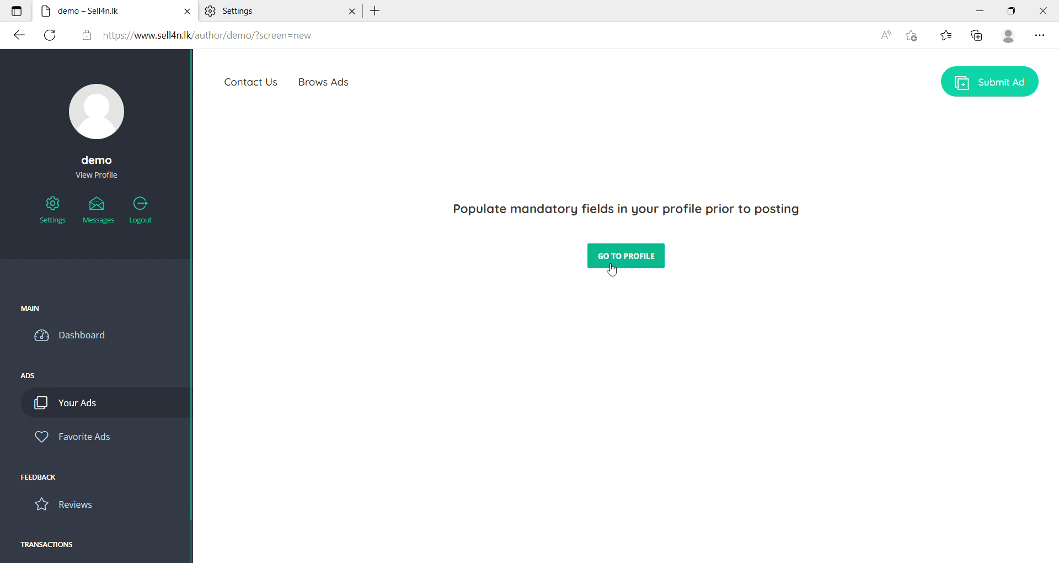
{"action": "left_click", "coordinate": [623, 261]}
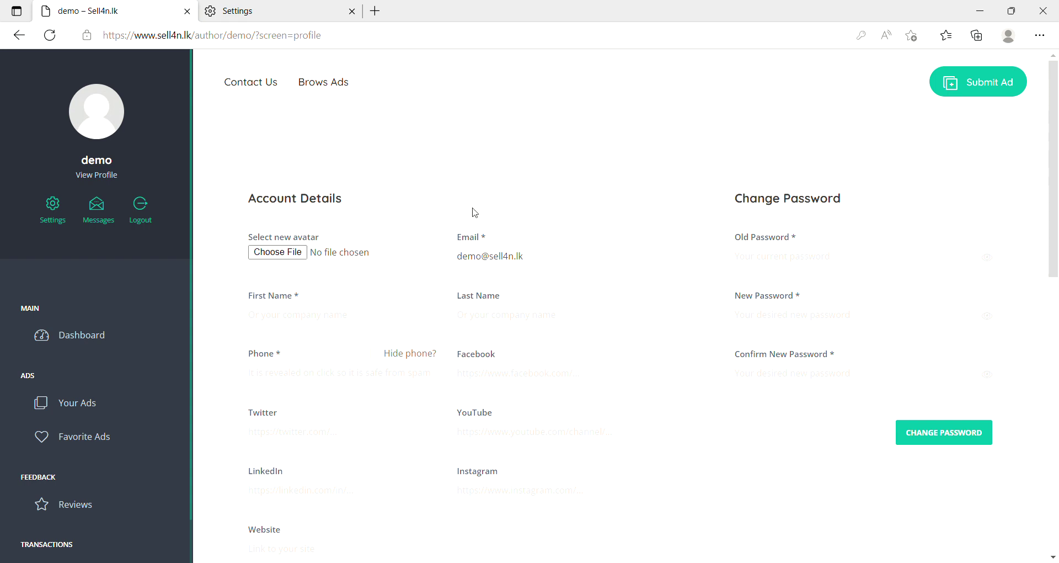
Set the profile Location to Gampaha by searching 'gamp' in the dropdown.
{"action": "scroll", "coordinate": [315, 421], "scroll_direction": "down", "scroll_amount": 4}
{"action": "scroll", "coordinate": [302, 421], "scroll_direction": "down", "scroll_amount": 3}
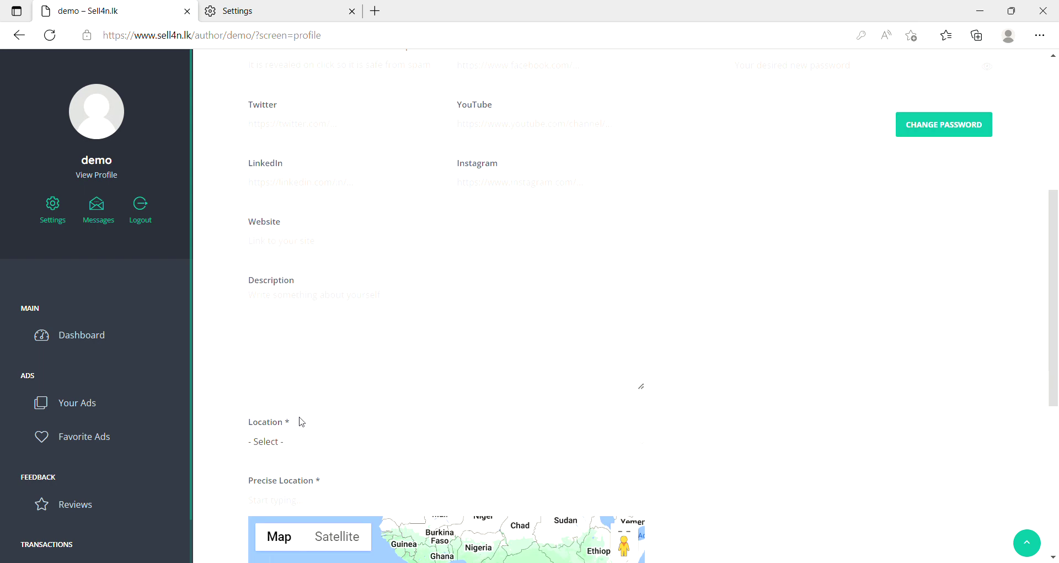
{"action": "left_click", "coordinate": [259, 366]}
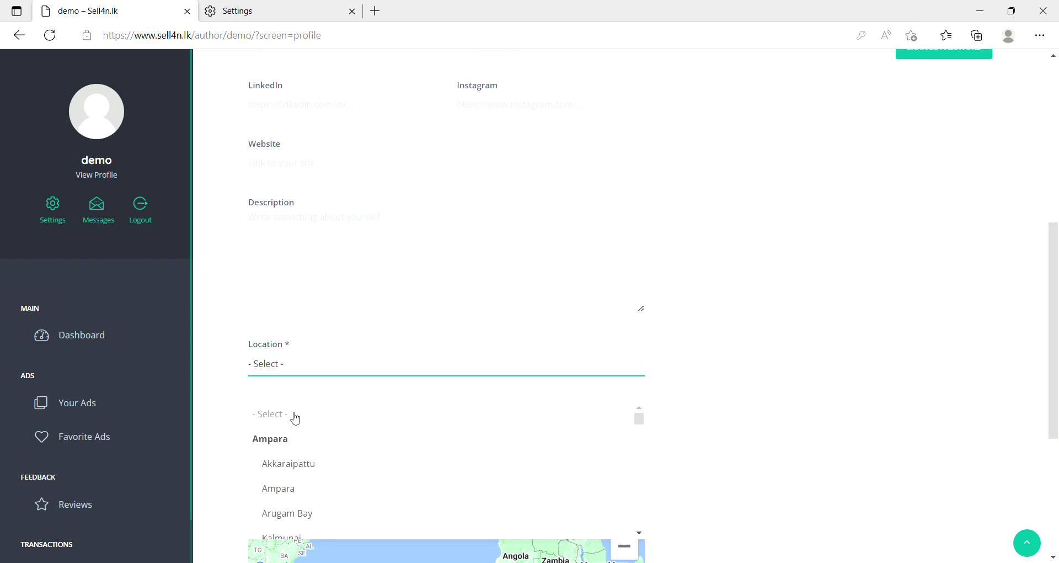
{"action": "scroll", "coordinate": [338, 409], "scroll_direction": "down", "scroll_amount": 3}
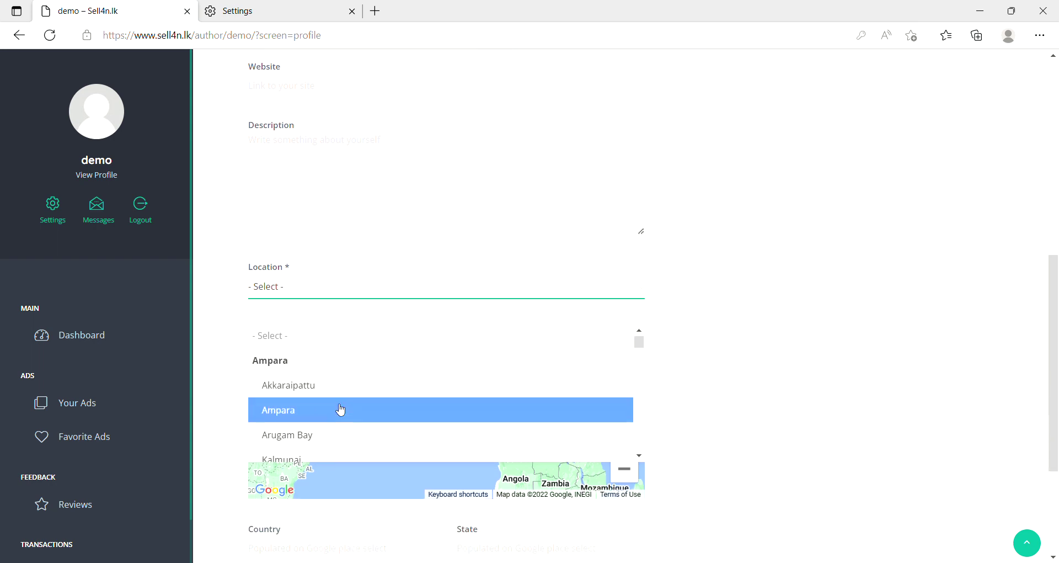
{"action": "scroll", "coordinate": [340, 408], "scroll_direction": "down", "scroll_amount": 10}
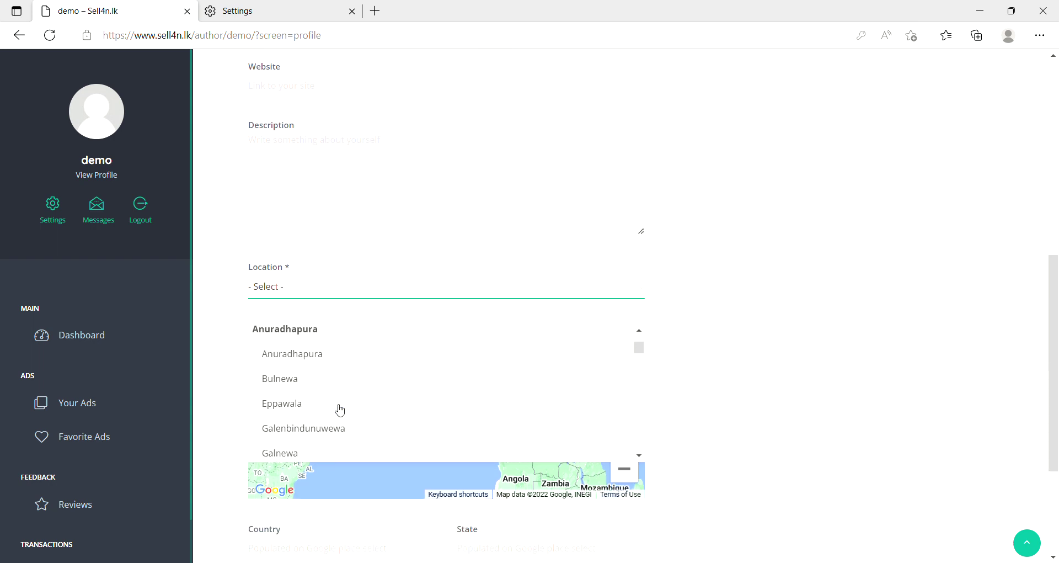
{"action": "scroll", "coordinate": [340, 409], "scroll_direction": "down", "scroll_amount": 3}
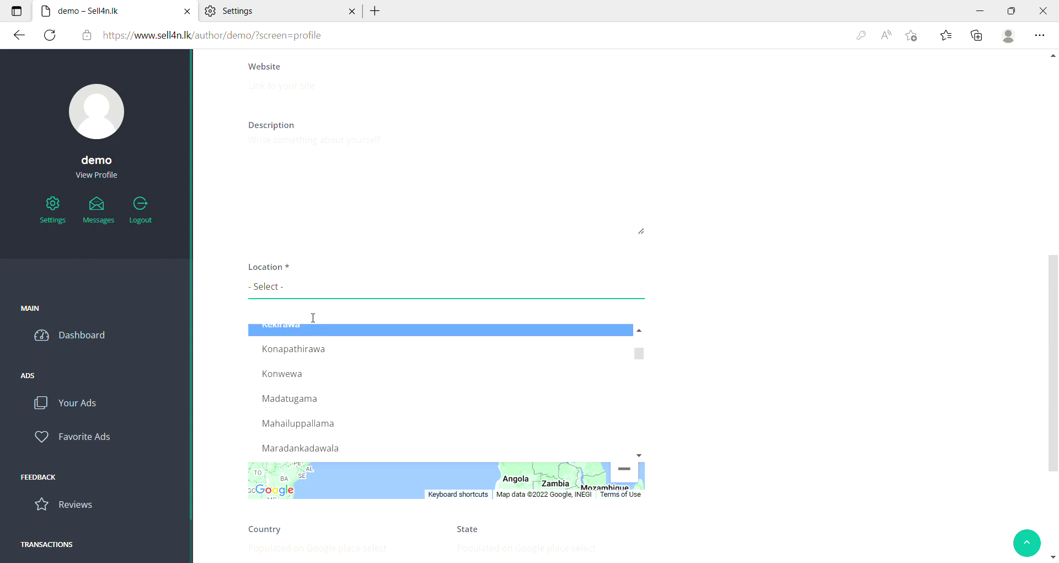
{"action": "type", "text": "g"}
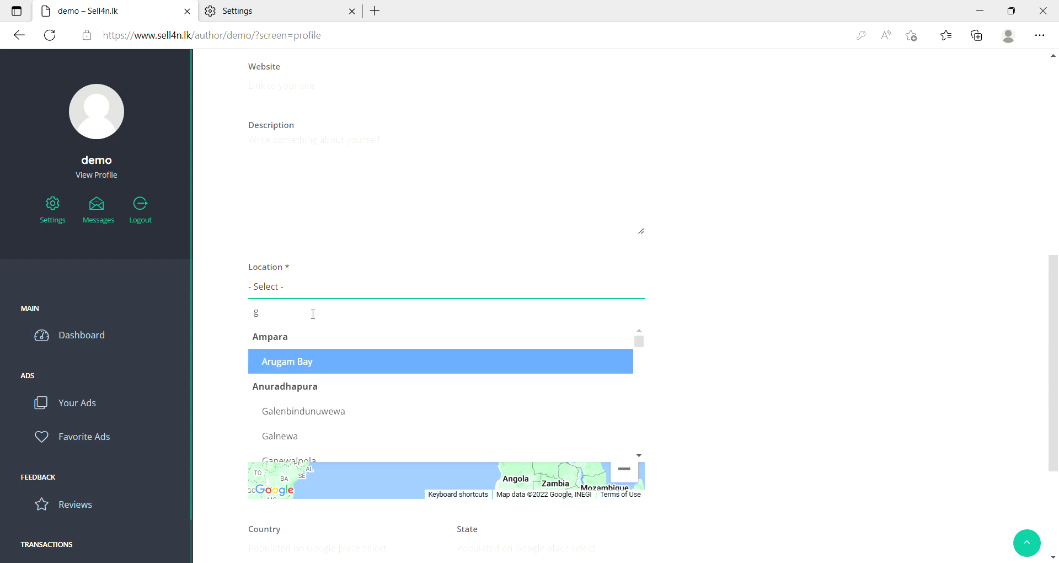
{"action": "type", "text": "amp"}
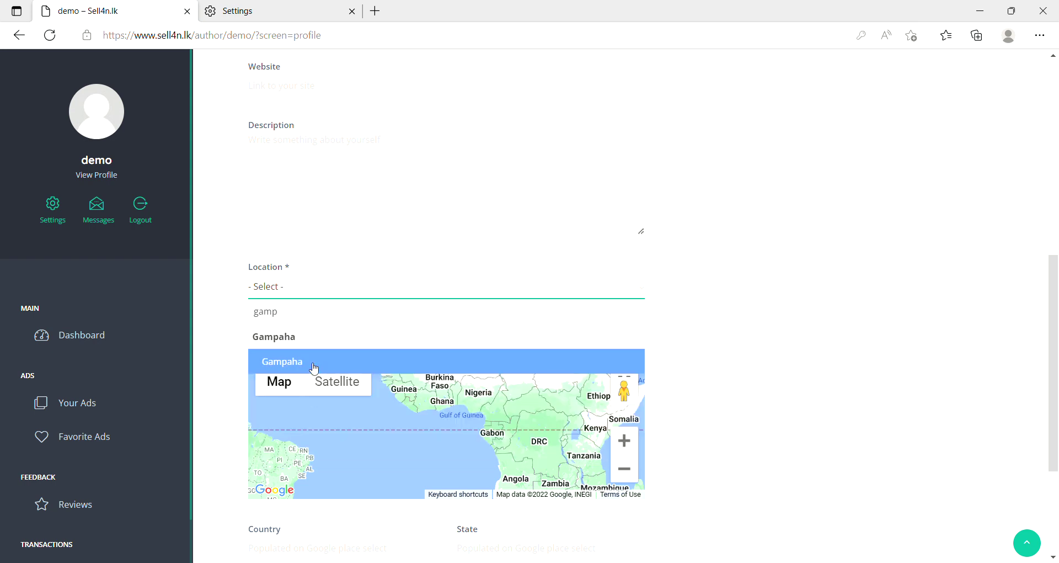
{"action": "left_click", "coordinate": [314, 368]}
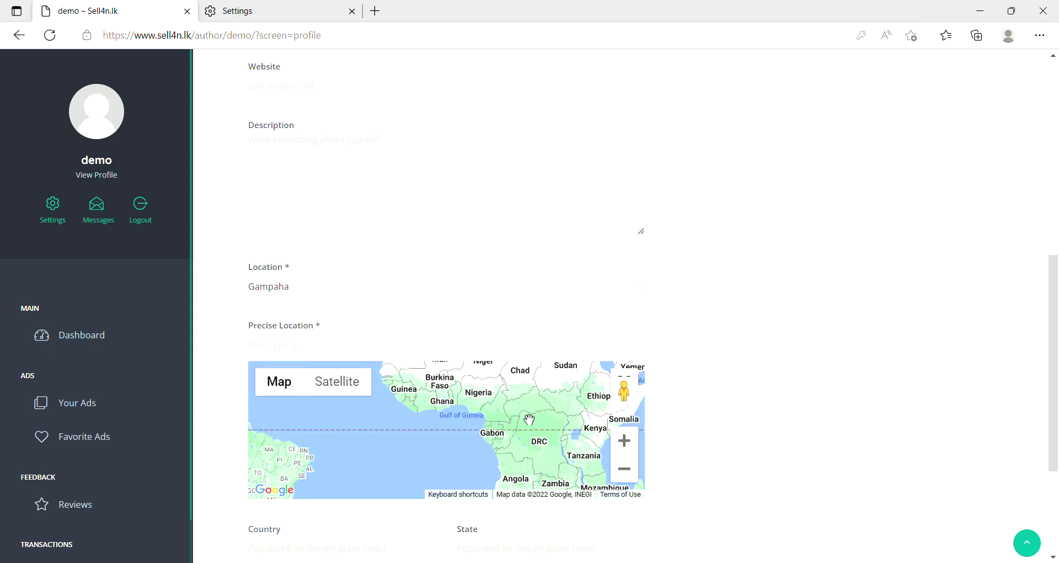
Set Precise Location to 'Gampaha, Sri Lanka' from the suggestions.
{"action": "left_click", "coordinate": [315, 347]}
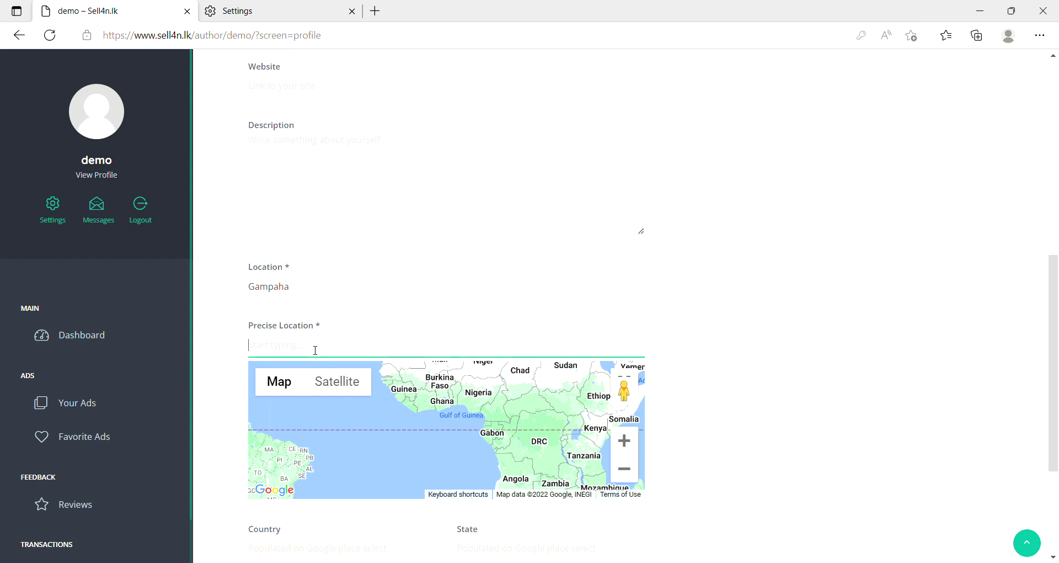
{"action": "type", "text": "ga"}
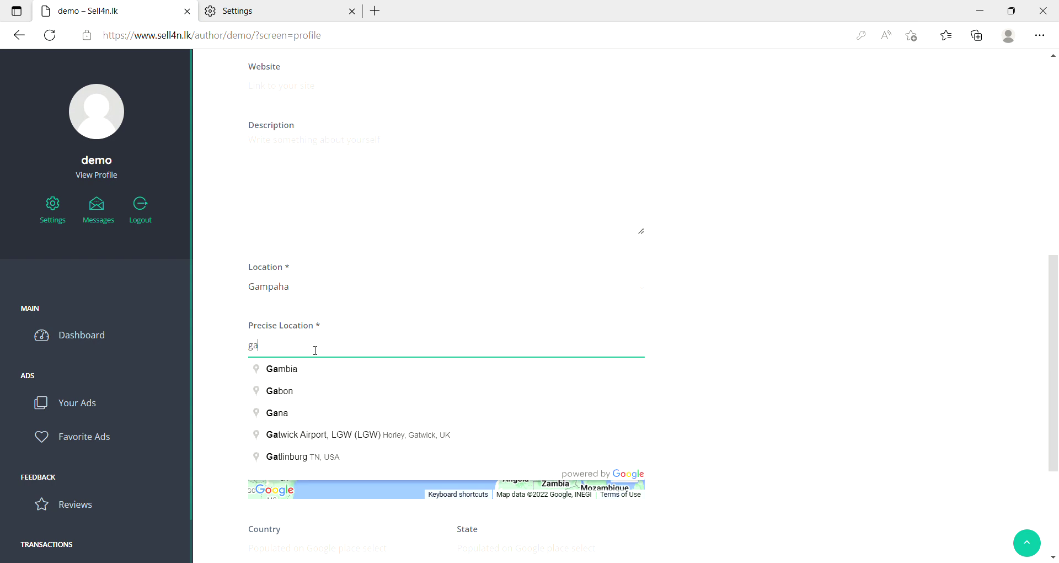
{"action": "type", "text": "mpaha"}
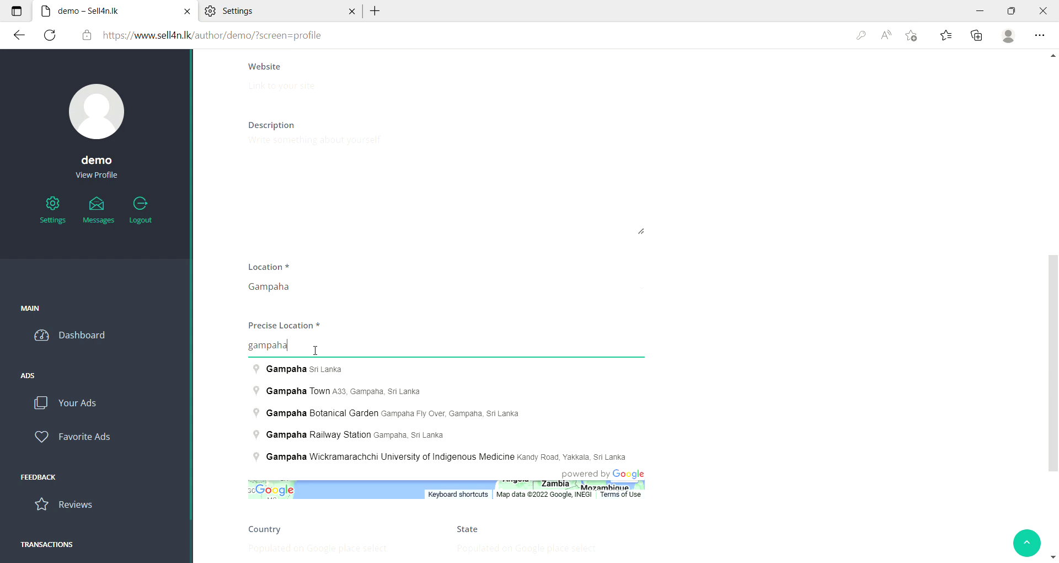
{"action": "left_click", "coordinate": [318, 370]}
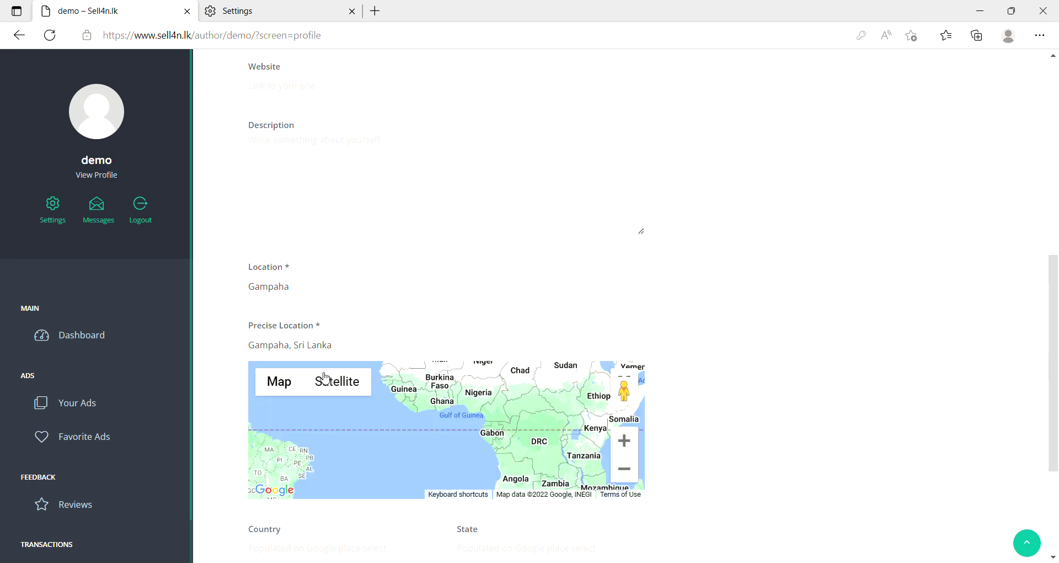
Scroll through the profile form to the embedded location map.
{"action": "scroll", "coordinate": [453, 446], "scroll_direction": "up", "scroll_amount": 1}
{"action": "scroll", "coordinate": [452, 446], "scroll_direction": "up", "scroll_amount": 3}
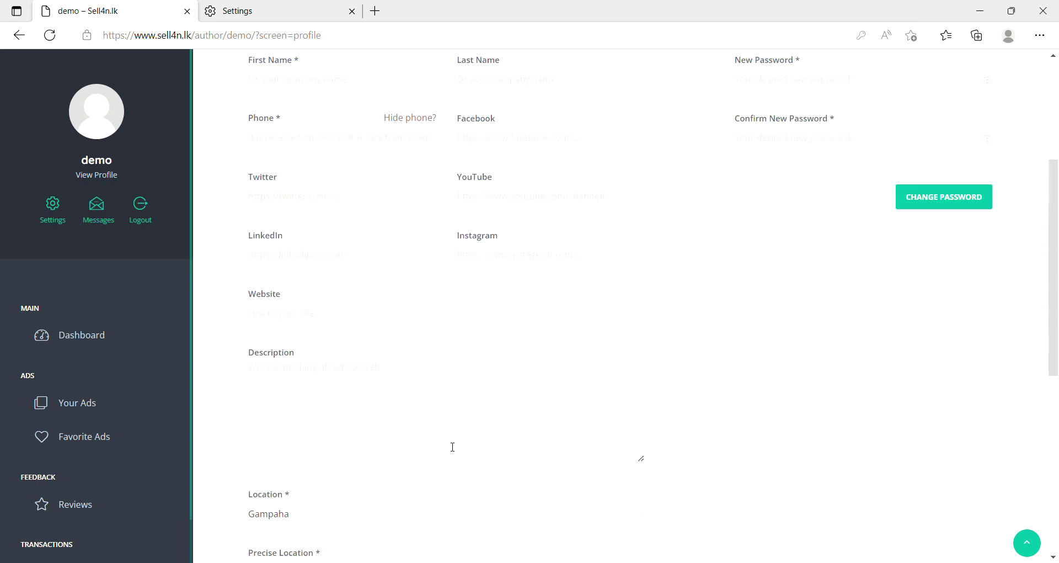
{"action": "scroll", "coordinate": [452, 444], "scroll_direction": "down", "scroll_amount": 4}
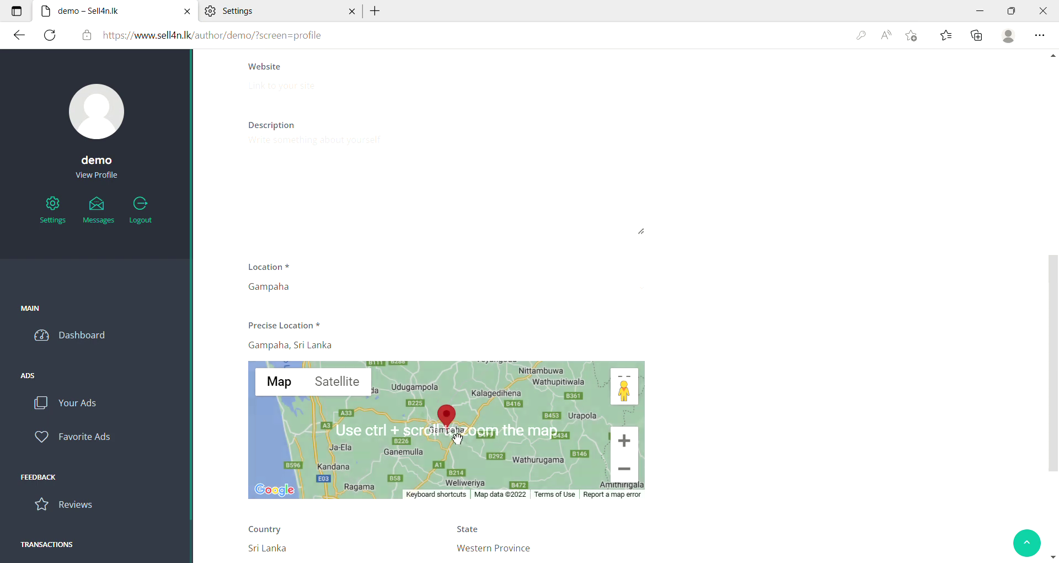
{"action": "scroll", "coordinate": [454, 443], "scroll_direction": "up", "scroll_amount": 1}
{"action": "scroll", "coordinate": [457, 397], "scroll_direction": "down", "scroll_amount": 2}
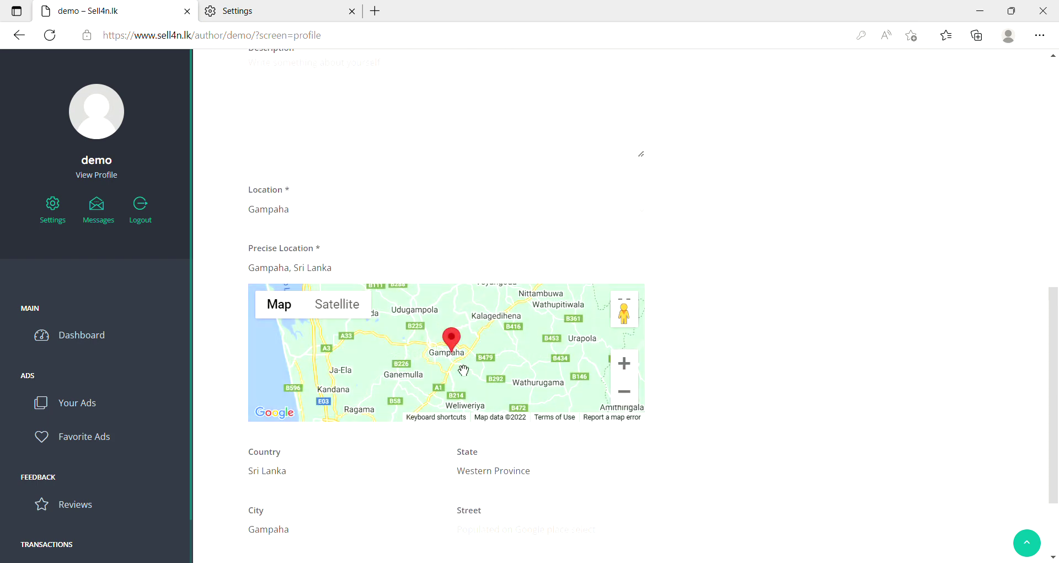
{"action": "mouse_move", "coordinate": [447, 365]}
{"action": "left_mouse_down"}
{"action": "mouse_move", "coordinate": [453, 400]}
{"action": "mouse_move", "coordinate": [437, 361]}
{"action": "left_mouse_up"}
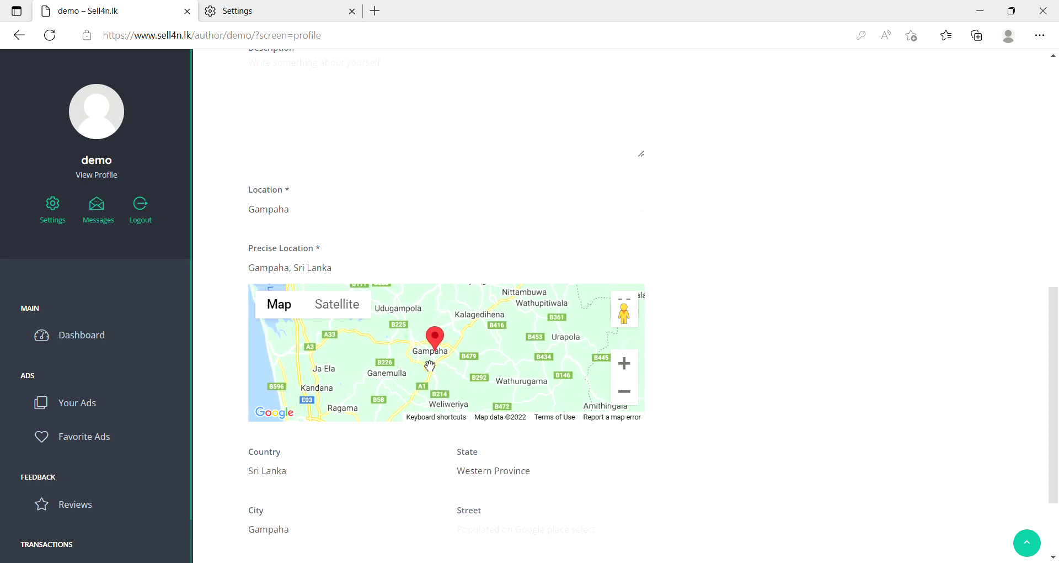
{"action": "scroll", "coordinate": [451, 413], "scroll_direction": "up", "scroll_amount": 1}
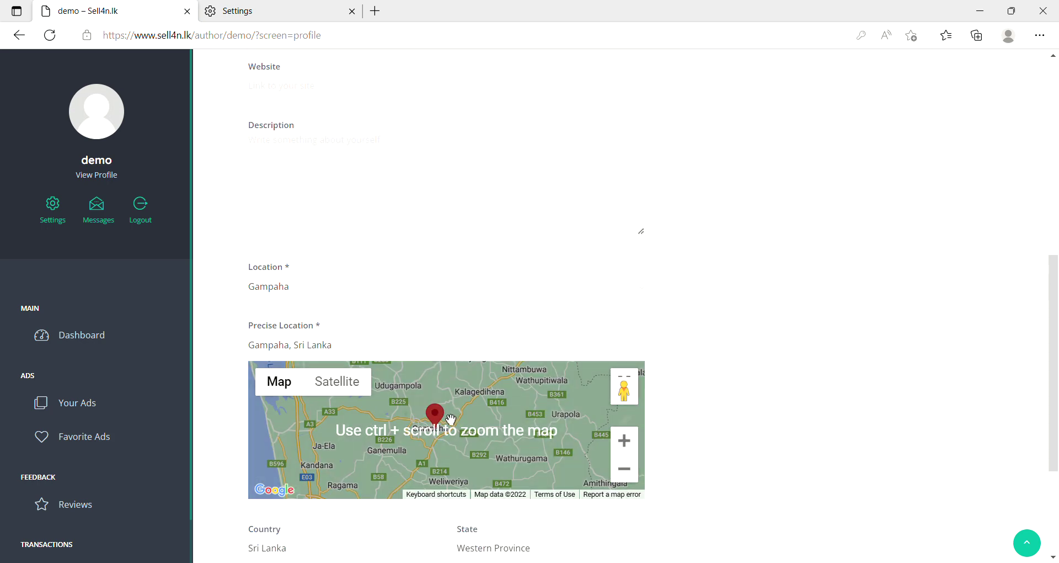
{"action": "scroll", "coordinate": [451, 420], "scroll_direction": "up", "scroll_amount": 4}
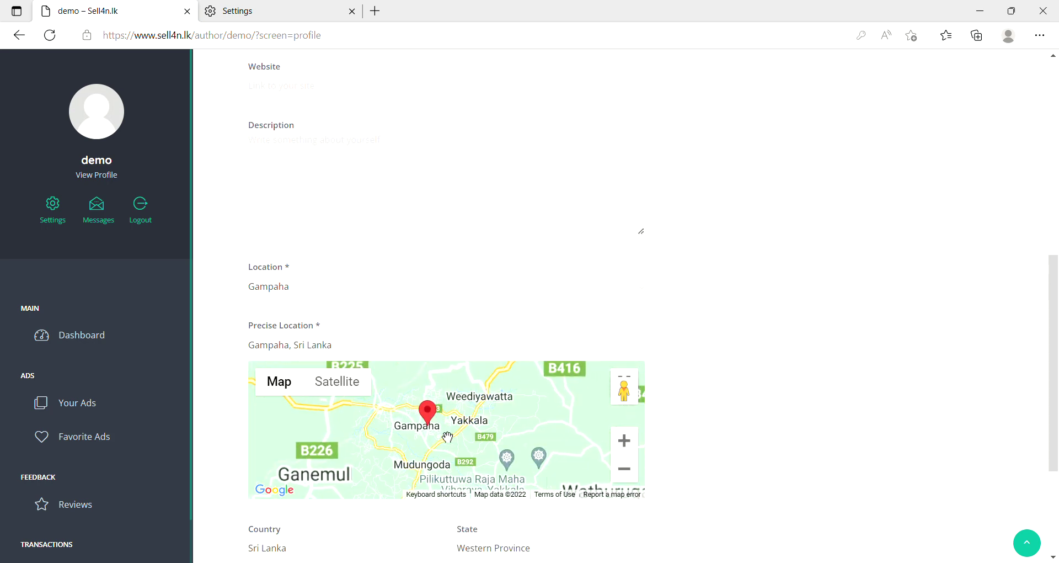
{"action": "scroll", "coordinate": [411, 427], "scroll_direction": "up", "scroll_amount": 4}
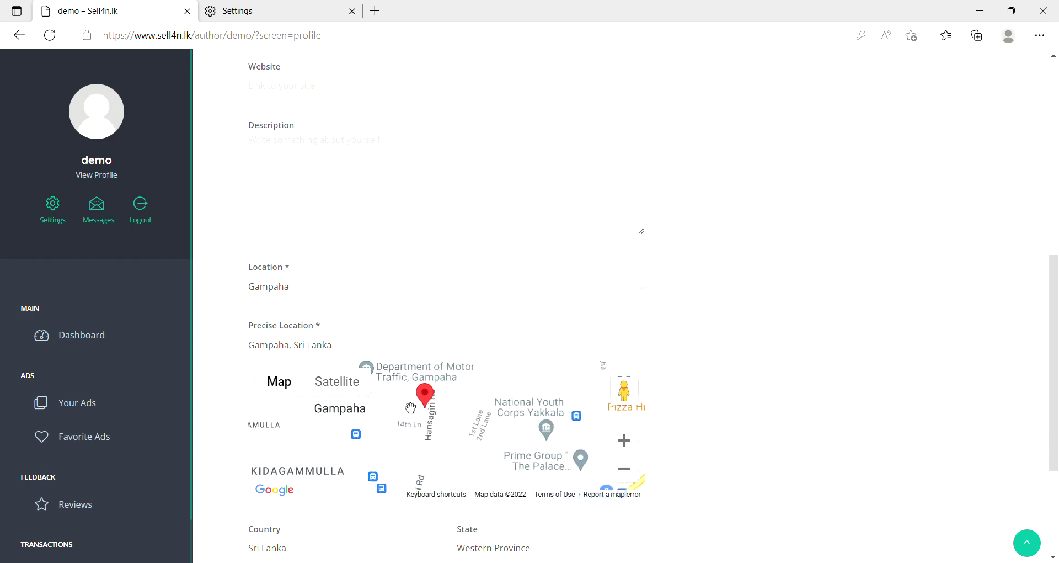
Pan and zoom the map to pin Gampaha, Western Province, Sri Lanka.
{"action": "left_click_drag", "start_coordinate": [483, 413], "coordinate": [486, 435]}
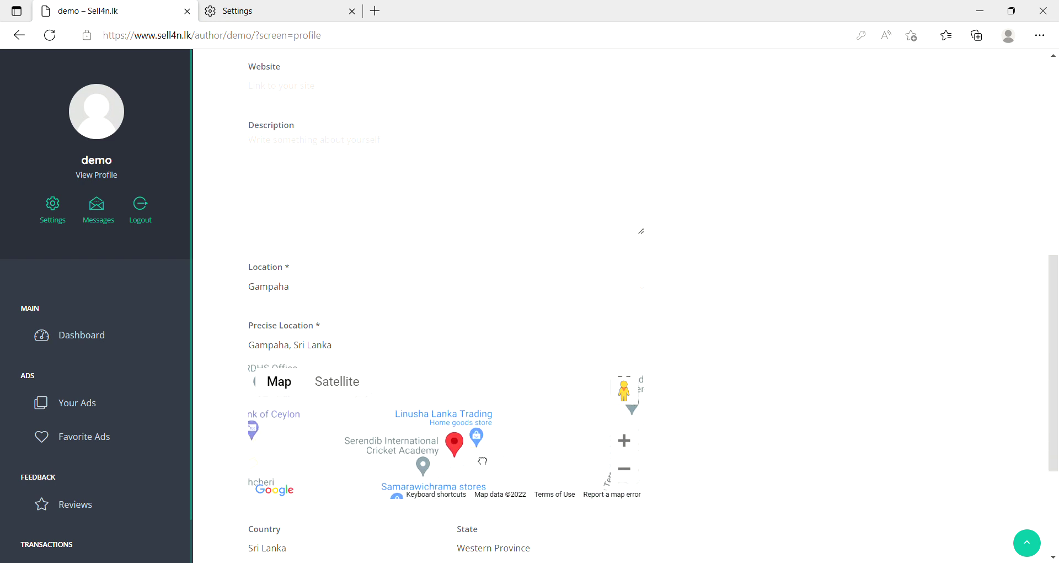
{"action": "mouse_move", "coordinate": [473, 403]}
{"action": "left_mouse_down"}
{"action": "mouse_move", "coordinate": [480, 469]}
{"action": "mouse_move", "coordinate": [478, 410]}
{"action": "left_mouse_up"}
{"action": "left_click_drag", "start_coordinate": [477, 464], "coordinate": [476, 432]}
{"action": "scroll", "coordinate": [477, 432], "scroll_direction": "down", "scroll_amount": 2}
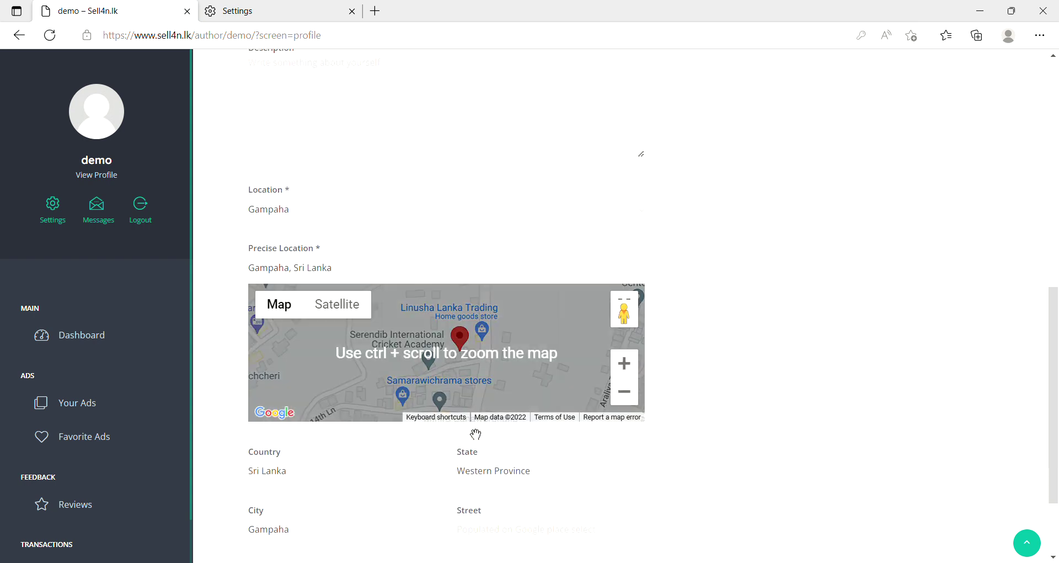
{"action": "double_click", "coordinate": [457, 366]}
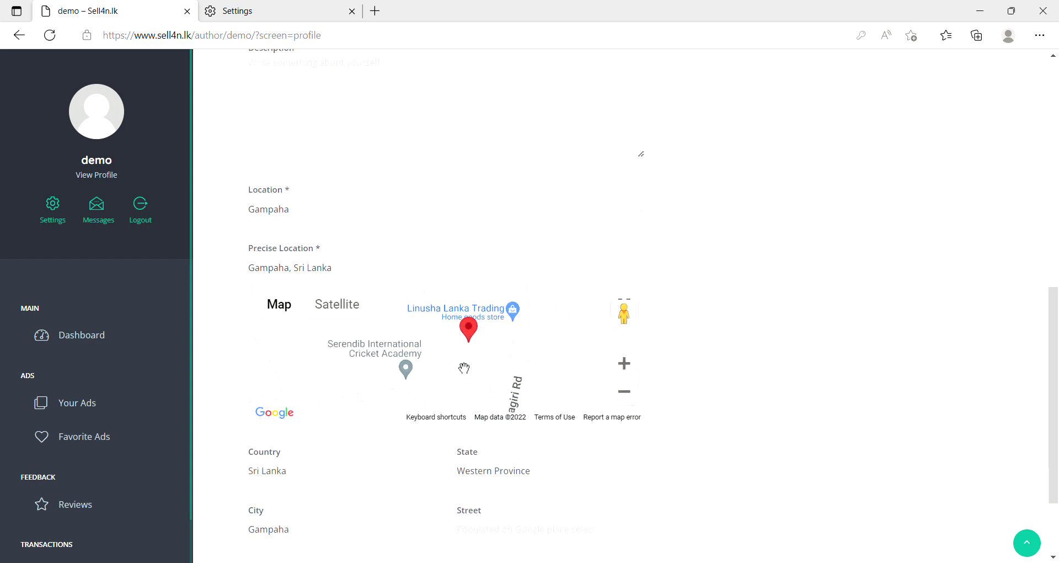
{"action": "left_click_drag", "start_coordinate": [476, 355], "coordinate": [456, 408]}
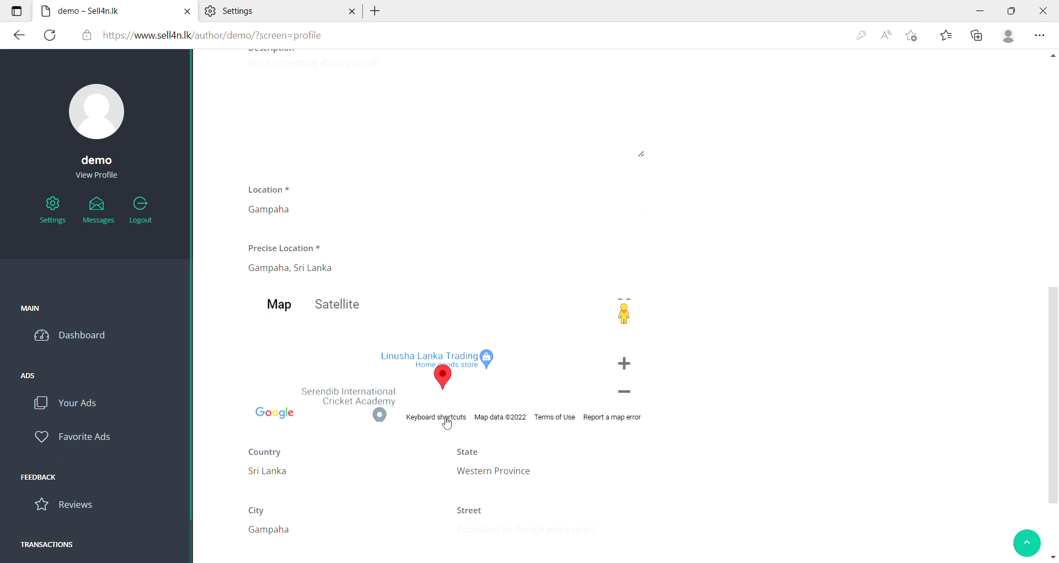
{"action": "left_click_drag", "start_coordinate": [447, 381], "coordinate": [519, 305]}
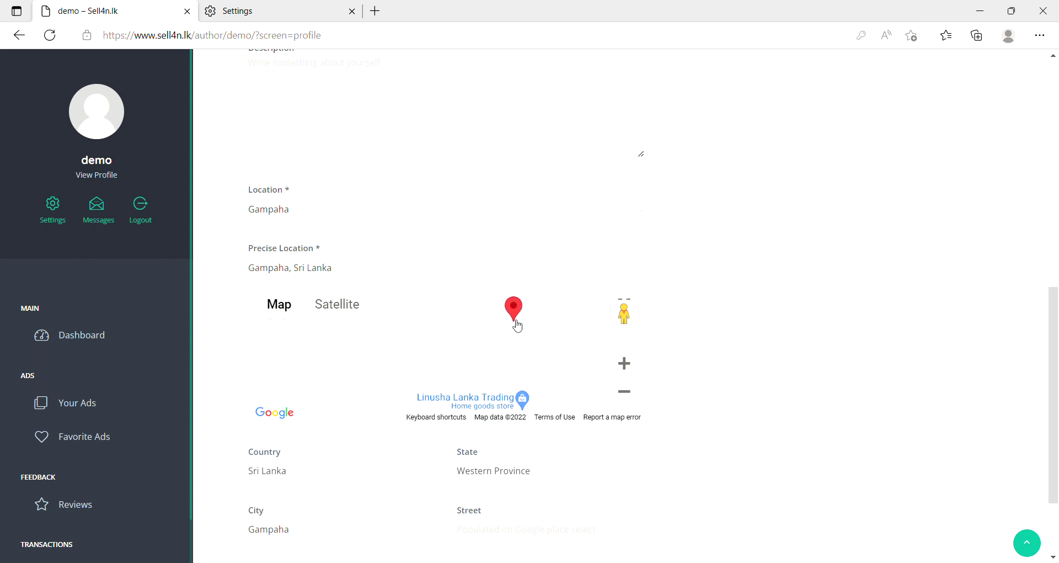
{"action": "scroll", "coordinate": [714, 386], "scroll_direction": "down", "scroll_amount": 2}
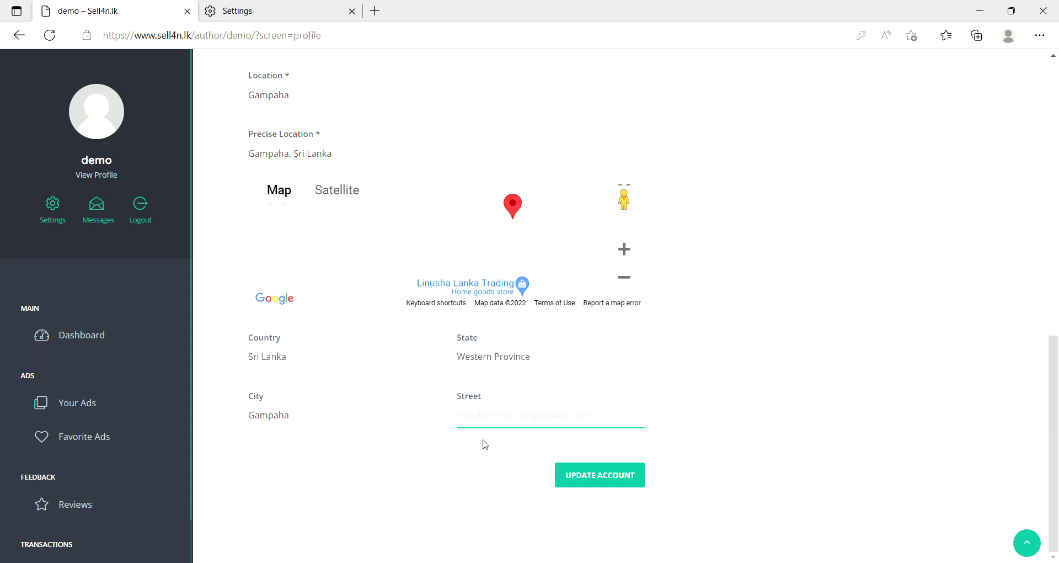
Autofill state, city and street from the saved address and submit Update Account.
{"action": "left_click", "coordinate": [725, 395]}
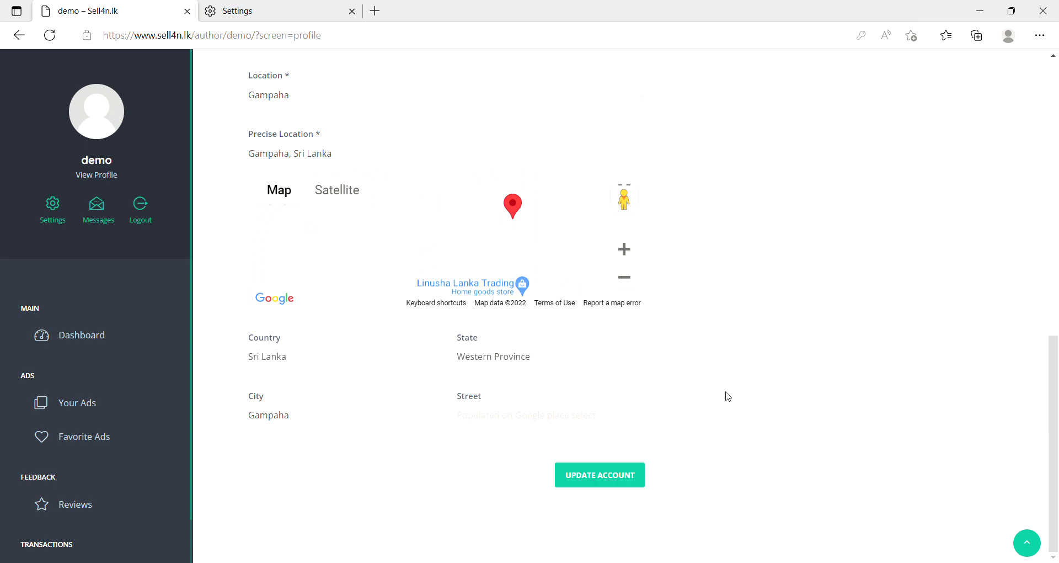
{"action": "left_click", "coordinate": [499, 422]}
{"action": "left_click", "coordinate": [499, 452]}
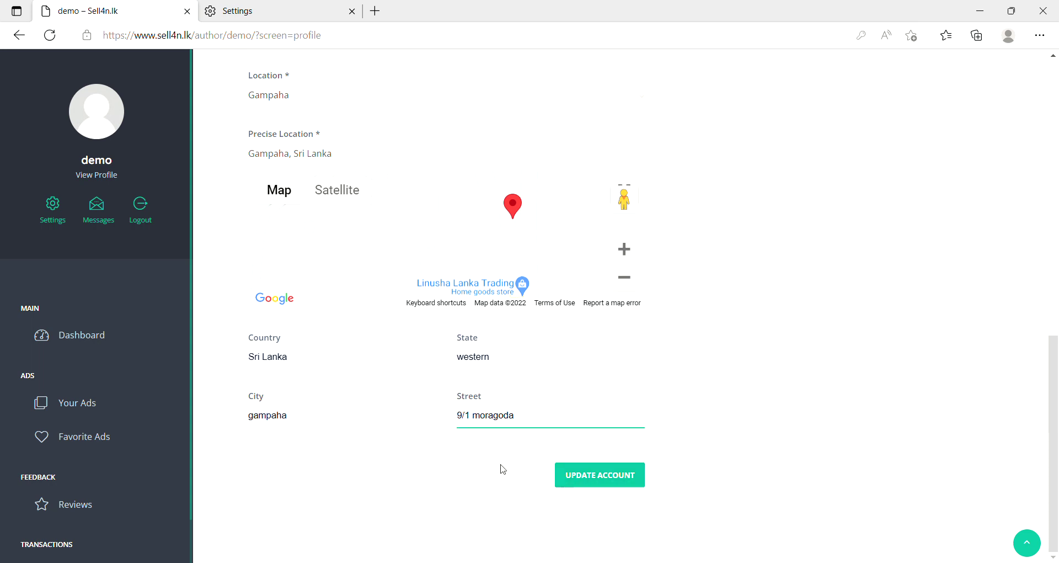
{"action": "left_click", "coordinate": [588, 479]}
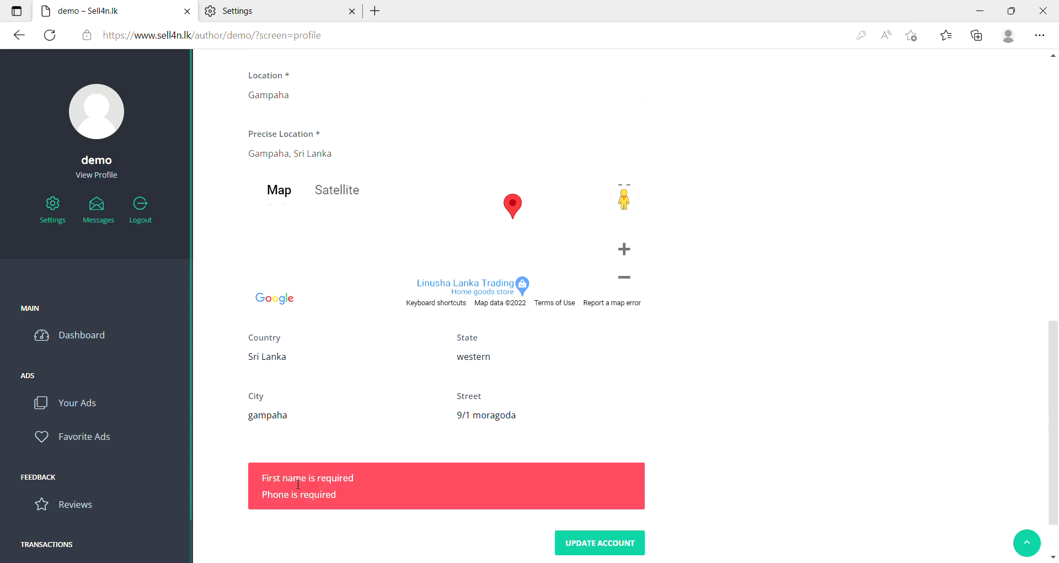
Enter First Name 'demo' and update the account again, leaving only the phone error.
{"action": "left_click_drag", "start_coordinate": [251, 479], "coordinate": [327, 483]}
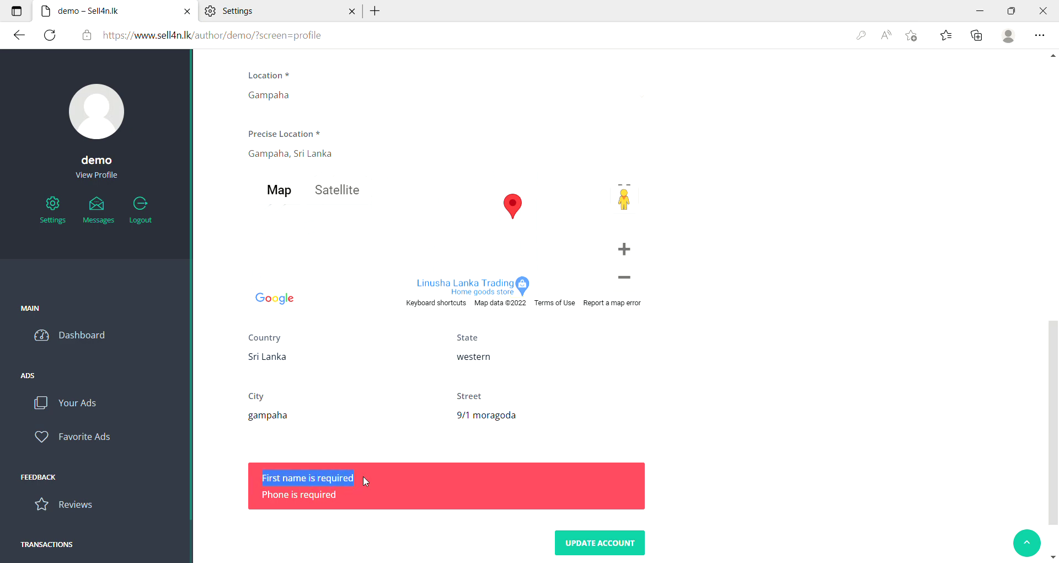
{"action": "scroll", "coordinate": [740, 423], "scroll_direction": "up", "scroll_amount": 10}
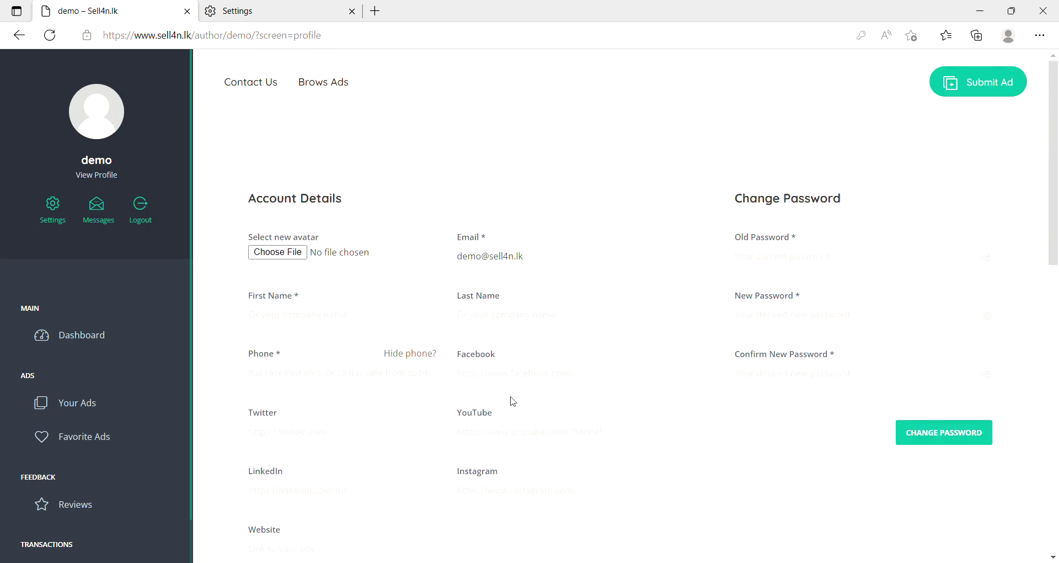
{"action": "left_click", "coordinate": [283, 319]}
{"action": "type", "text": "demo"}
{"action": "left_click", "coordinate": [869, 520]}
{"action": "scroll", "coordinate": [744, 482], "scroll_direction": "down", "scroll_amount": 13}
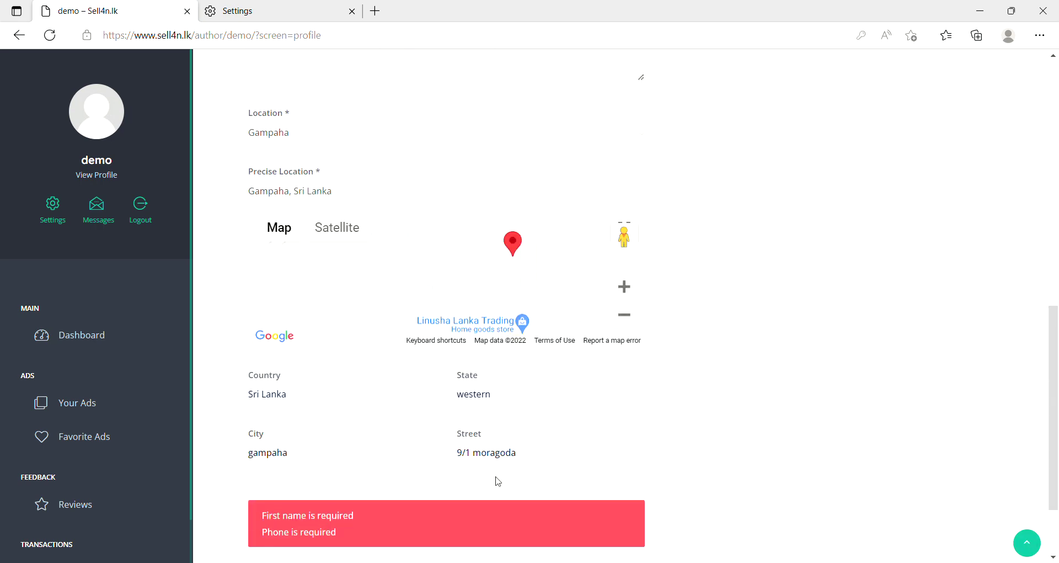
{"action": "left_click", "coordinate": [590, 479]}
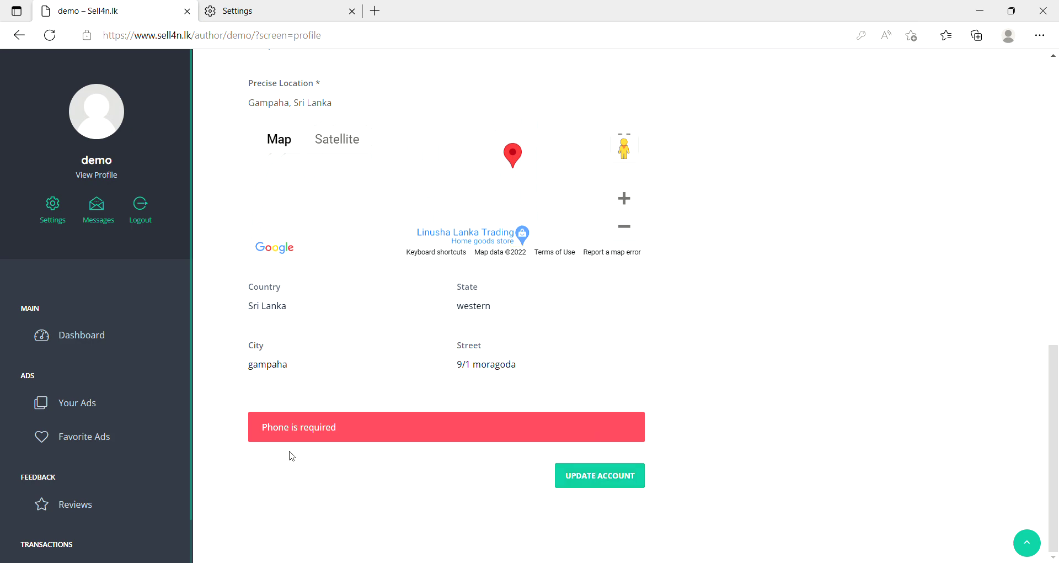
{"action": "left_click_drag", "start_coordinate": [260, 430], "coordinate": [318, 420]}
{"action": "scroll", "coordinate": [373, 419], "scroll_direction": "up", "scroll_amount": 10}
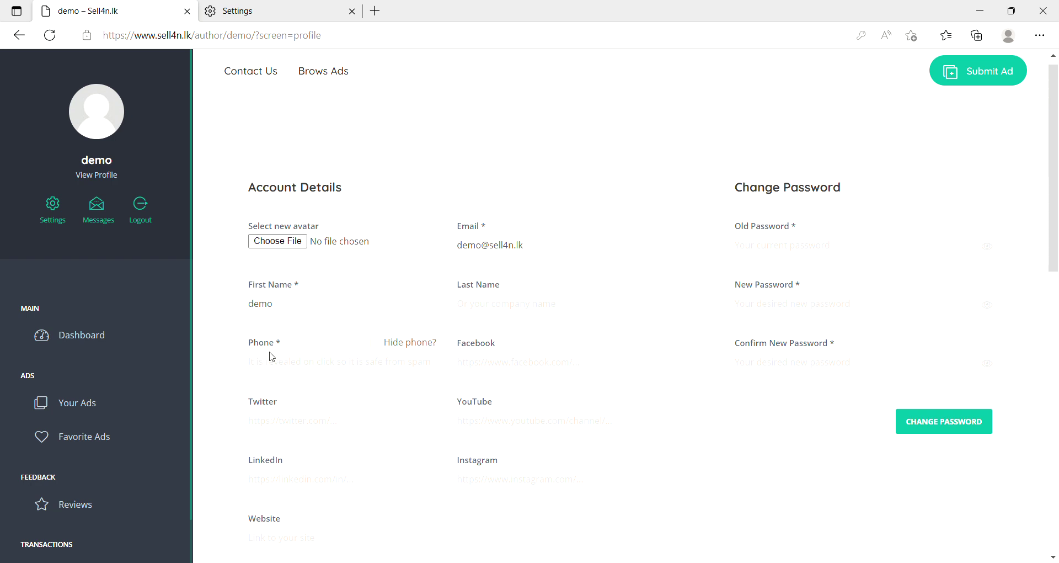
Enter the account's phone number in the required Phone field of the profile.
{"action": "double_click", "coordinate": [297, 284]}
{"action": "left_click", "coordinate": [283, 345]}
{"action": "double_click", "coordinate": [283, 345]}
{"action": "left_click", "coordinate": [281, 363]}
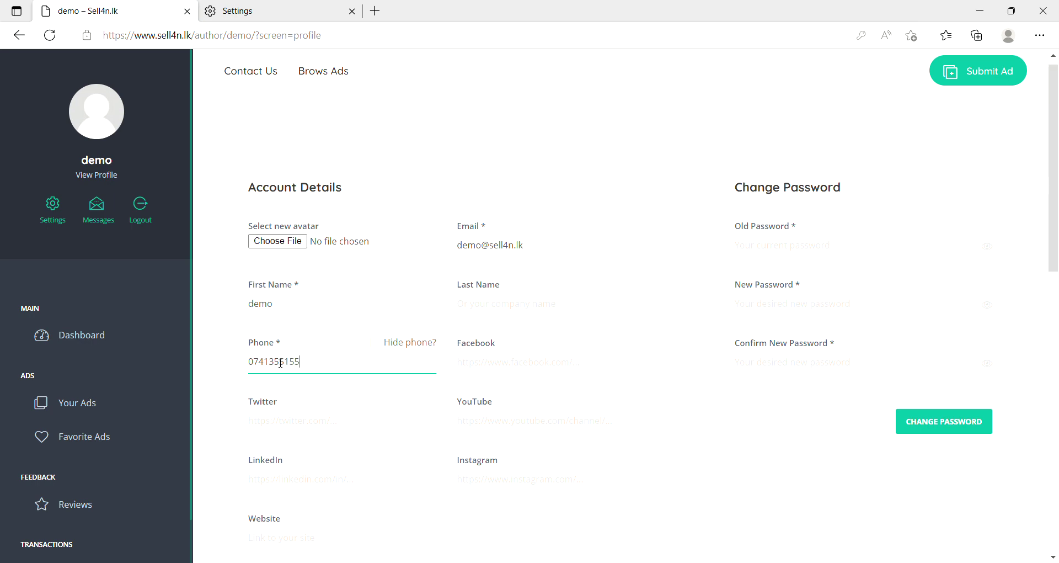
Save the profile with UPDATE ACCOUNT and confirm the 'Your profile is updated' message.
{"action": "scroll", "coordinate": [386, 389], "scroll_direction": "down", "scroll_amount": 8}
{"action": "scroll", "coordinate": [403, 399], "scroll_direction": "down", "scroll_amount": 4}
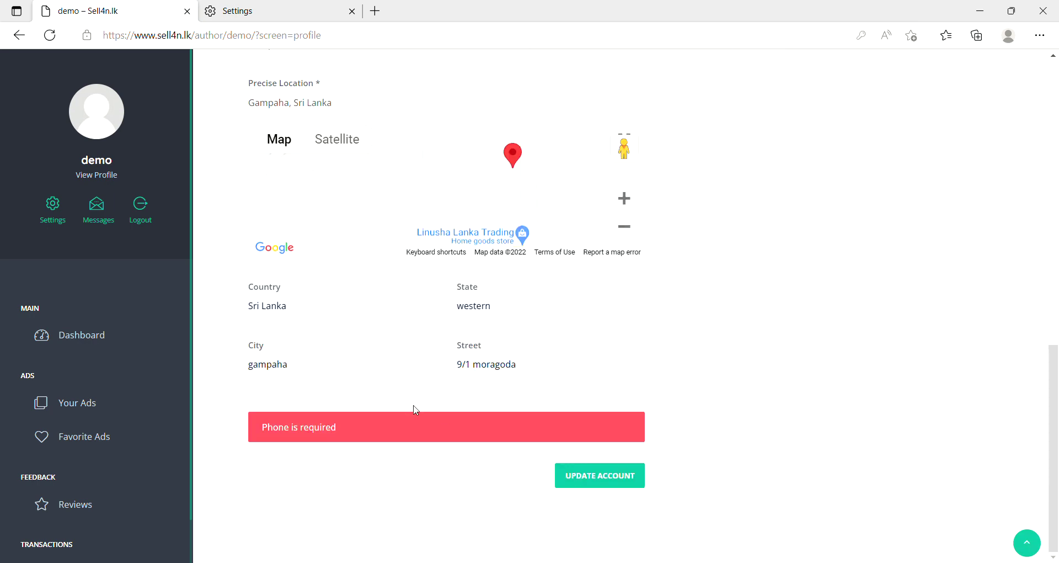
{"action": "left_click", "coordinate": [630, 476]}
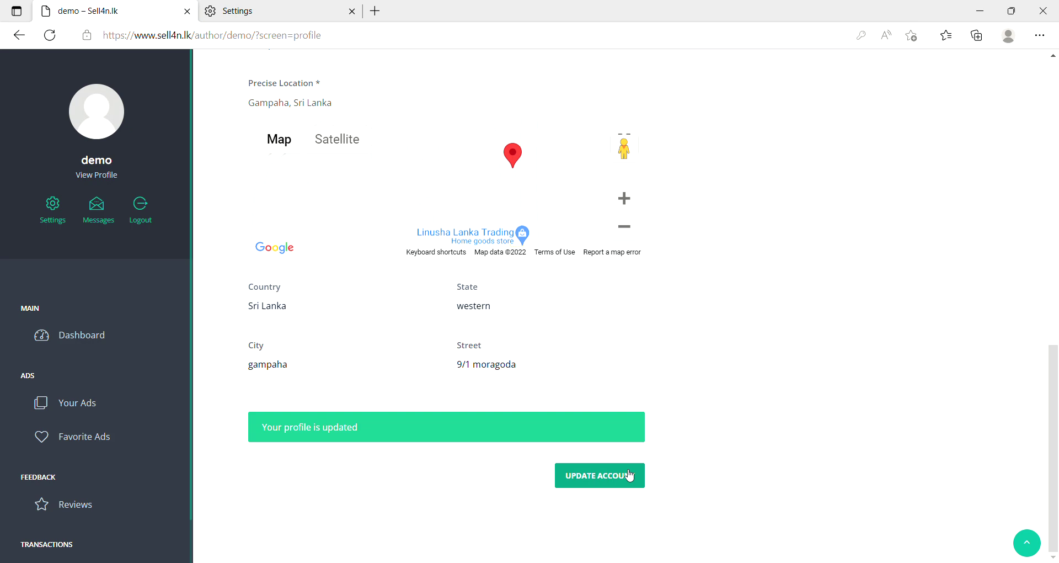
{"action": "left_click_drag", "start_coordinate": [413, 428], "coordinate": [261, 429]}
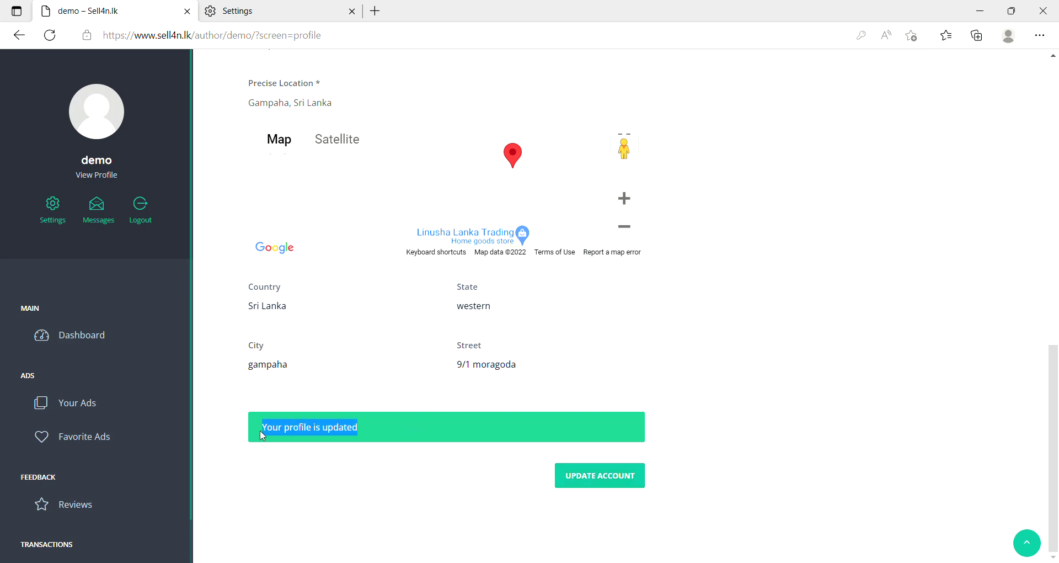
{"action": "left_click", "coordinate": [430, 492]}
{"action": "scroll", "coordinate": [672, 414], "scroll_direction": "up", "scroll_amount": 12}
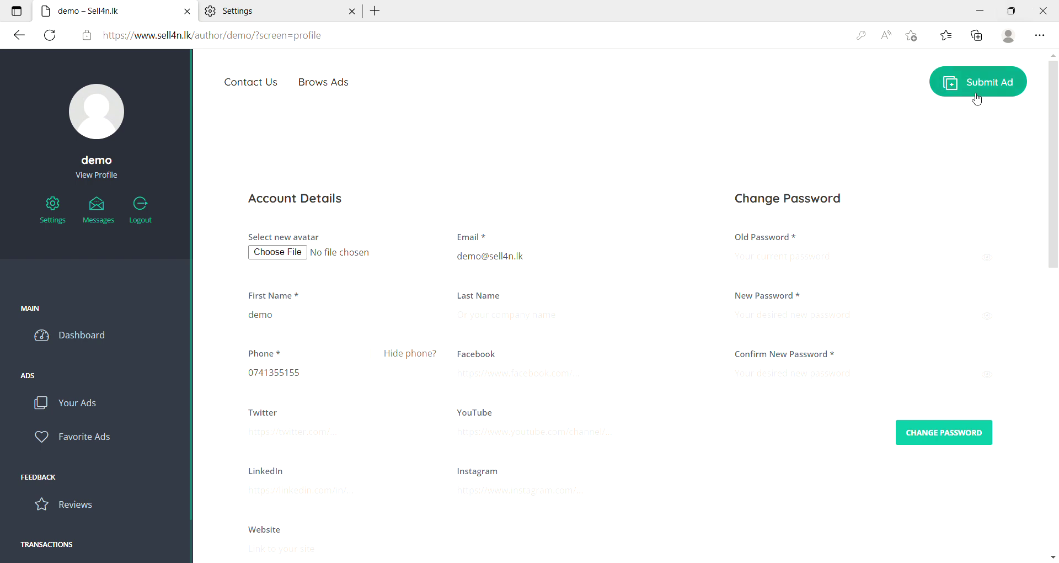
Open the Submit Ad form, select its Title field, and look over the empty form sections.
{"action": "left_click", "coordinate": [979, 97]}
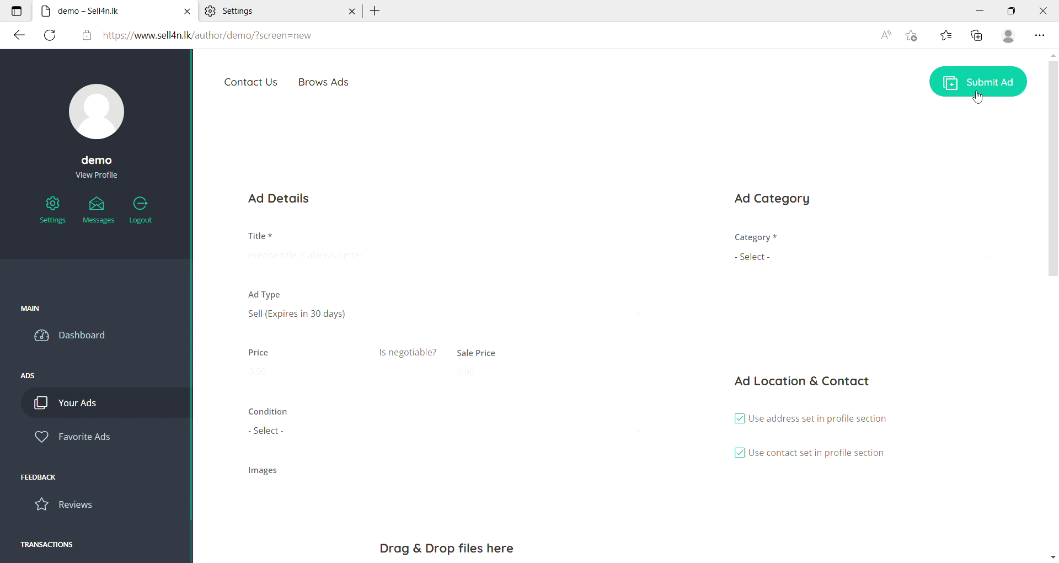
{"action": "left_click", "coordinate": [334, 259]}
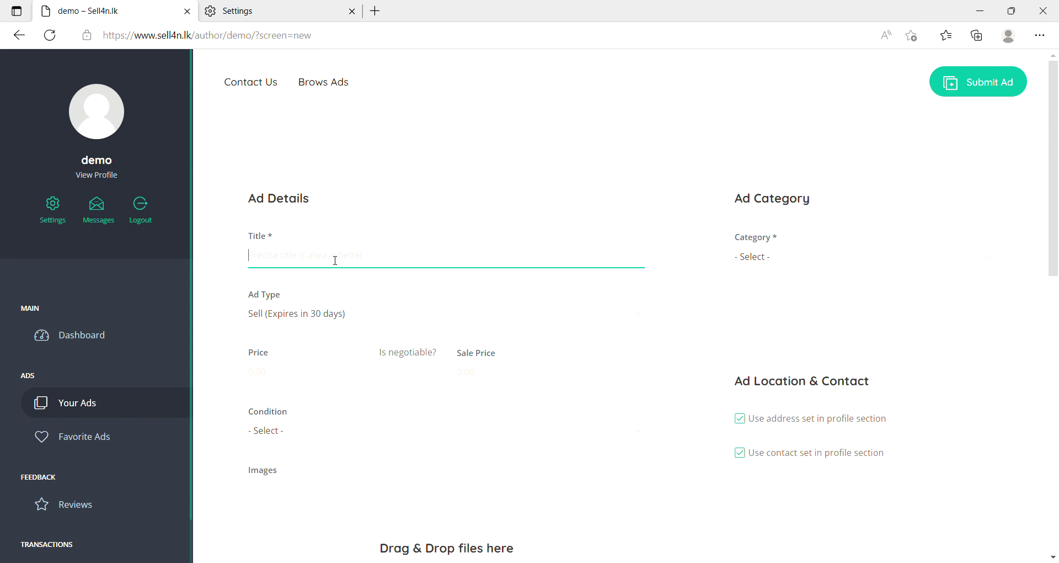
{"action": "scroll", "coordinate": [335, 260], "scroll_direction": "down", "scroll_amount": 12}
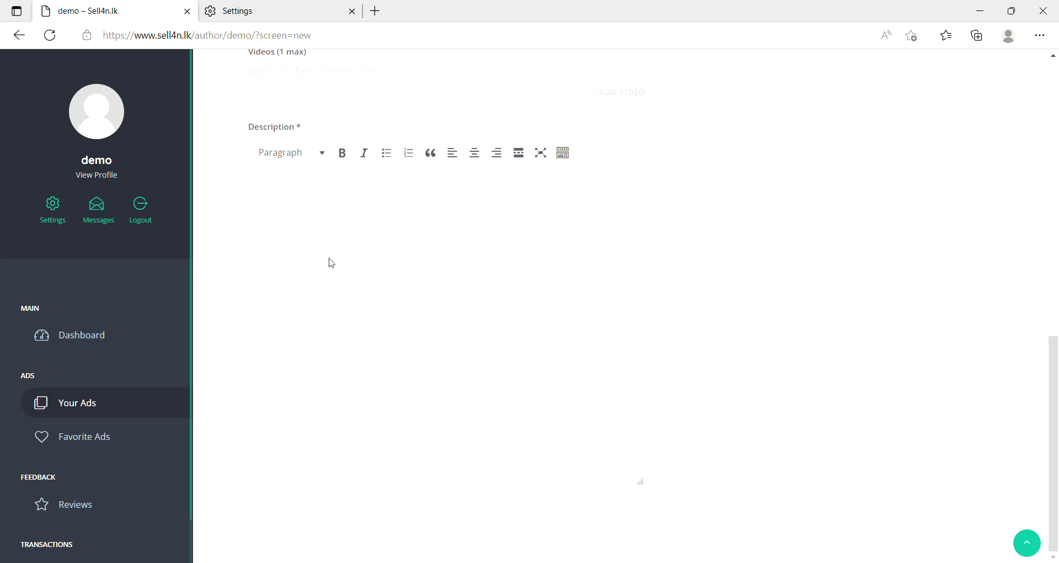
{"action": "scroll", "coordinate": [332, 263], "scroll_direction": "up", "scroll_amount": 12}
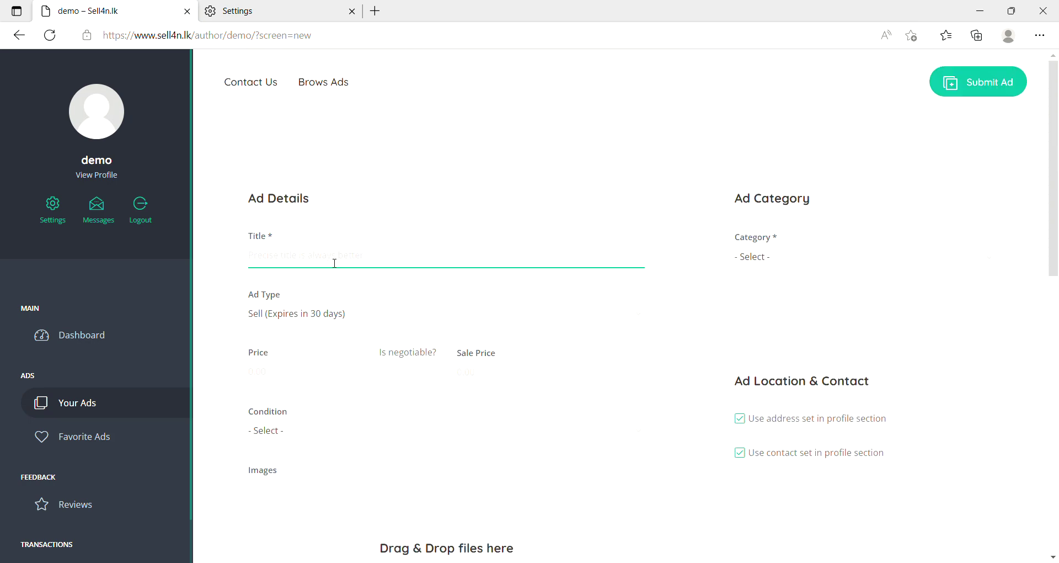
{"action": "scroll", "coordinate": [331, 263], "scroll_direction": "down", "scroll_amount": 7}
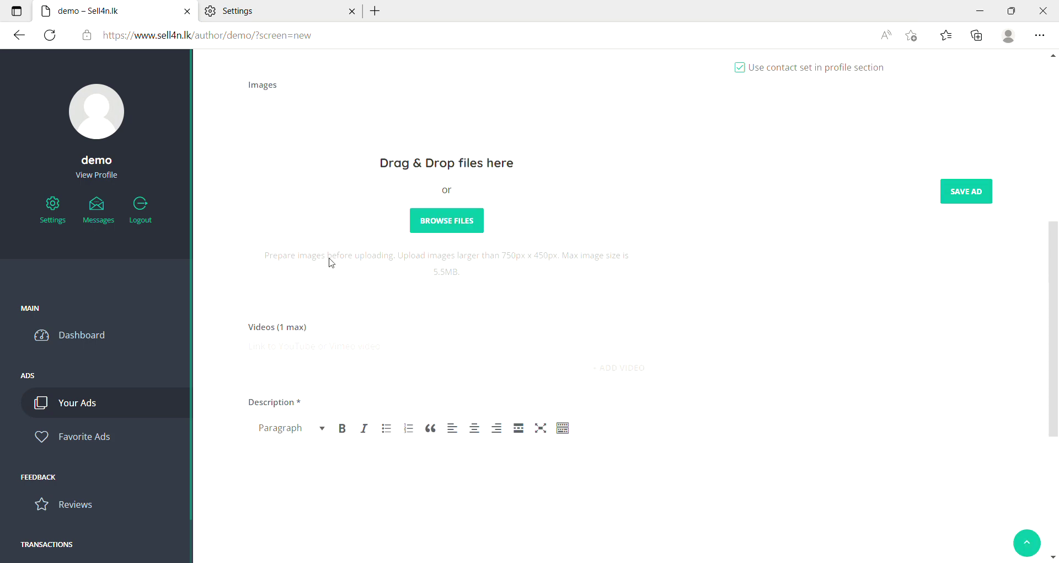
{"action": "scroll", "coordinate": [331, 263], "scroll_direction": "up", "scroll_amount": 7}
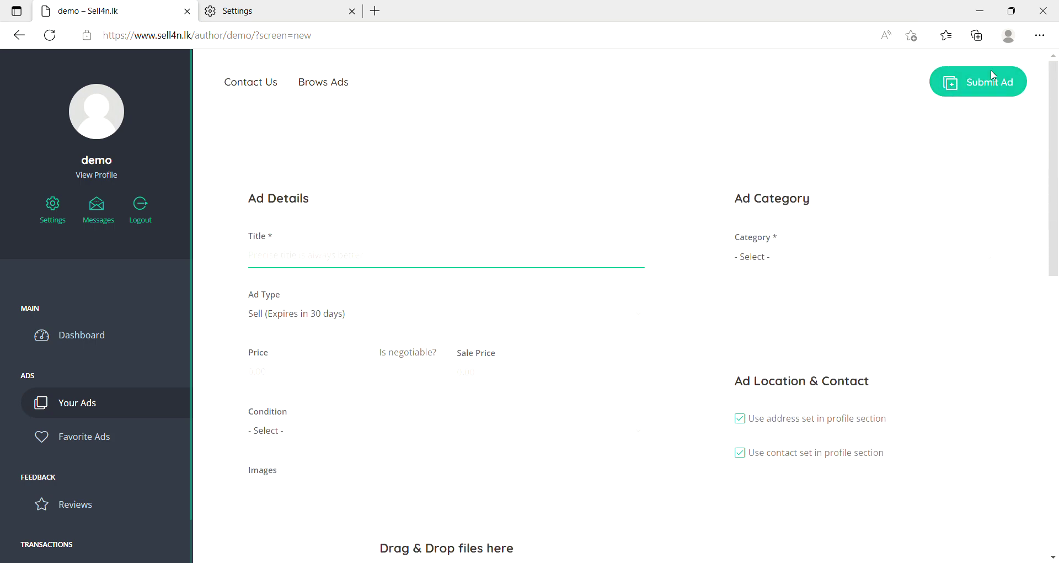